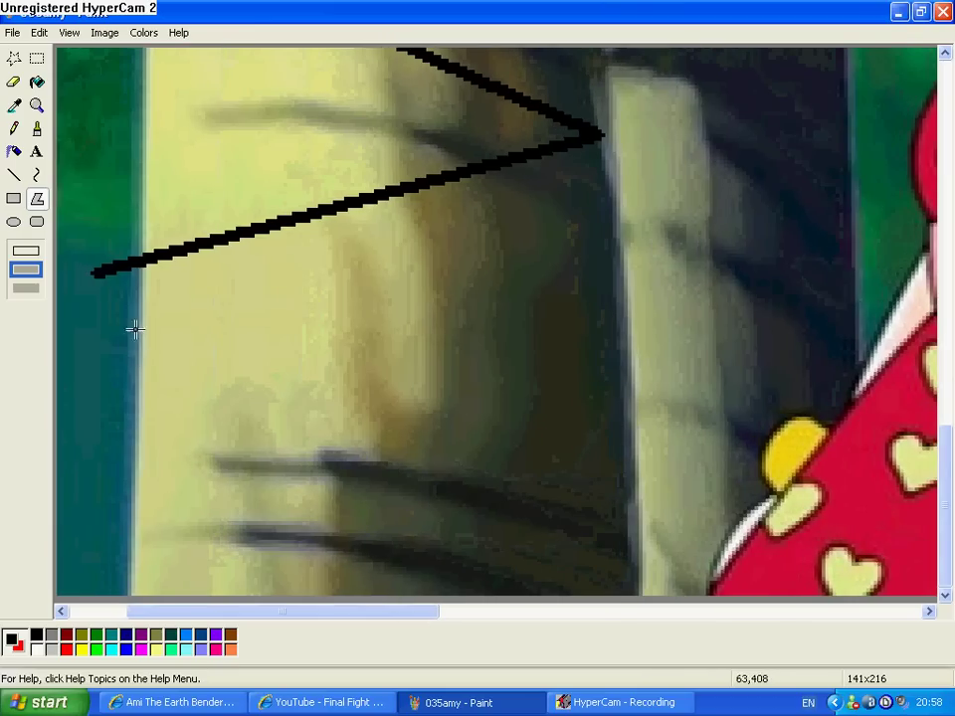
Extend the black polygon outline through the lower hair spikes, along the image's bottom edge, and up past the skirt, bracelet and arm to the waist
{"action": "left_click_drag", "start_coordinate": [103, 278], "coordinate": [109, 585]}
{"action": "left_click_drag", "start_coordinate": [167, 595], "coordinate": [920, 257]}
{"action": "left_click_drag", "start_coordinate": [408, 612], "coordinate": [473, 613]}
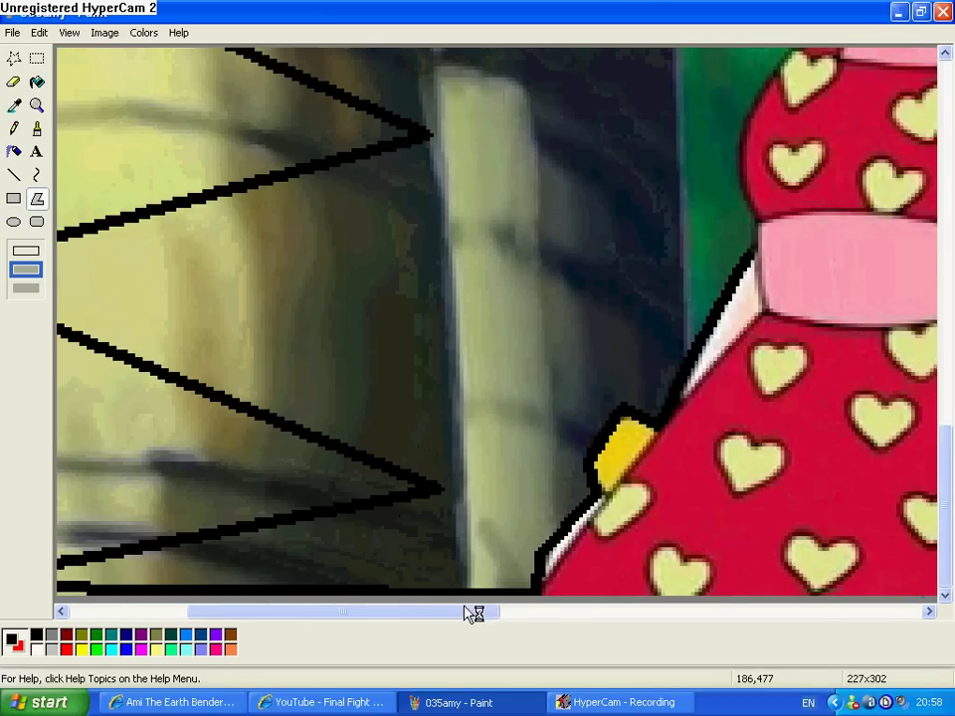
Continue the outline up the dress, around the cheek and under the left eye, closing it at the hair's outer edge as a red-filled polygon
{"action": "left_click_drag", "start_coordinate": [947, 426], "coordinate": [947, 328]}
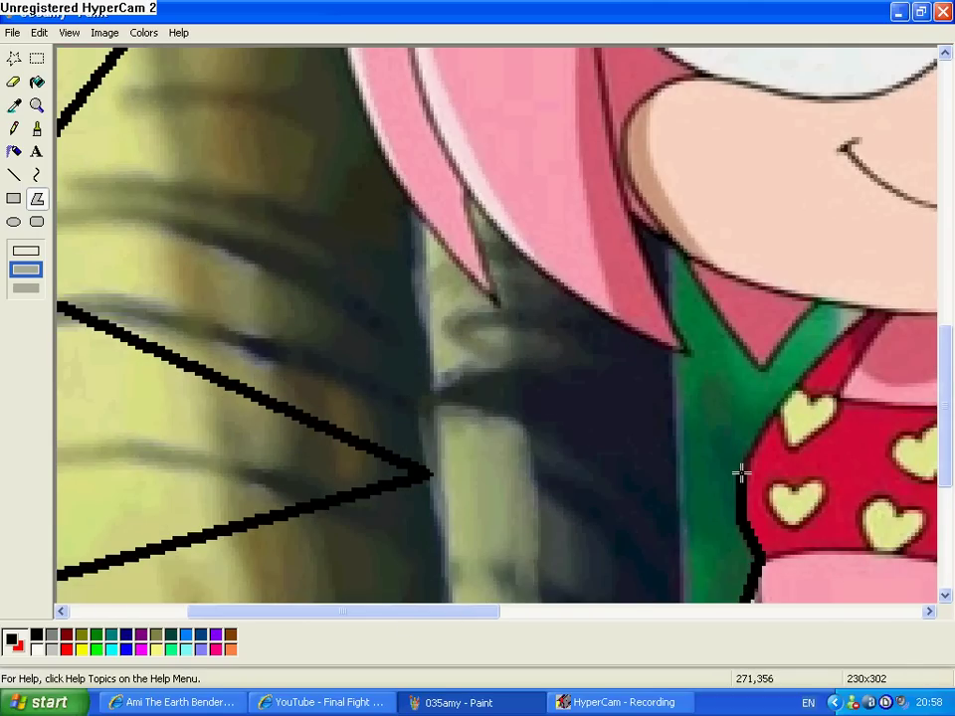
{"action": "left_click_drag", "start_coordinate": [761, 432], "coordinate": [662, 242]}
{"action": "left_click_drag", "start_coordinate": [947, 393], "coordinate": [947, 341]}
{"action": "left_click_drag", "start_coordinate": [673, 433], "coordinate": [696, 256]}
{"action": "left_click_drag", "start_coordinate": [945, 434], "coordinate": [937, 379]}
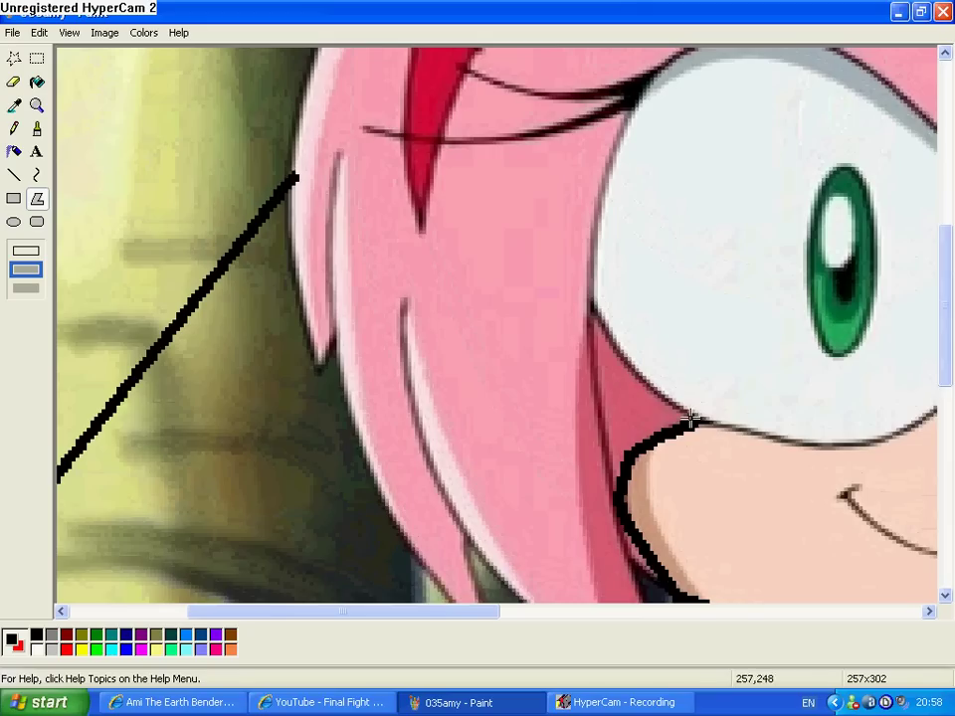
{"action": "left_click_drag", "start_coordinate": [692, 421], "coordinate": [298, 176]}
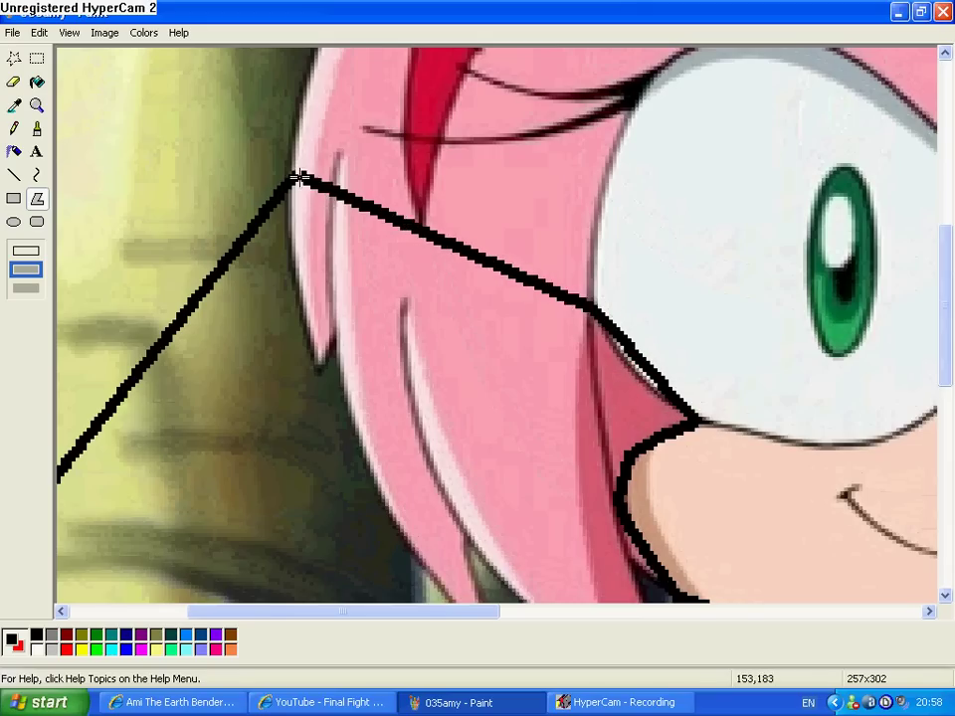
{"action": "double_click", "coordinate": [299, 176]}
{"action": "left_click", "coordinate": [37, 107]}
{"action": "left_click", "coordinate": [130, 136]}
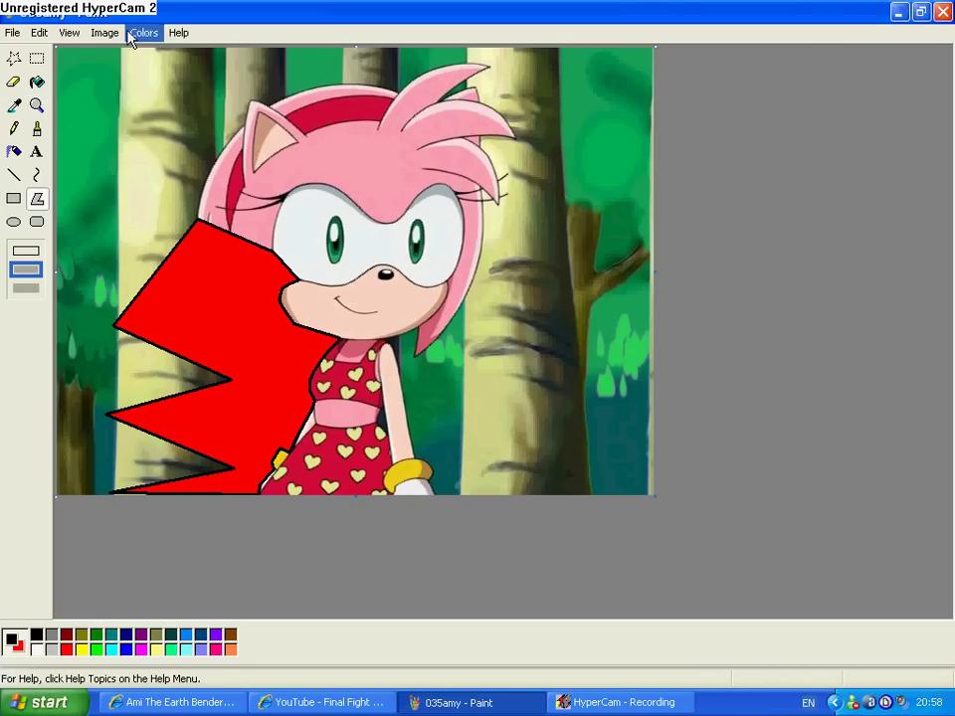
Start a new black-outlined, red-filled polygon where the first shape peaks, tracing up the left side of the head and around the ear
{"action": "left_click", "coordinate": [37, 107]}
{"action": "left_click", "coordinate": [211, 185]}
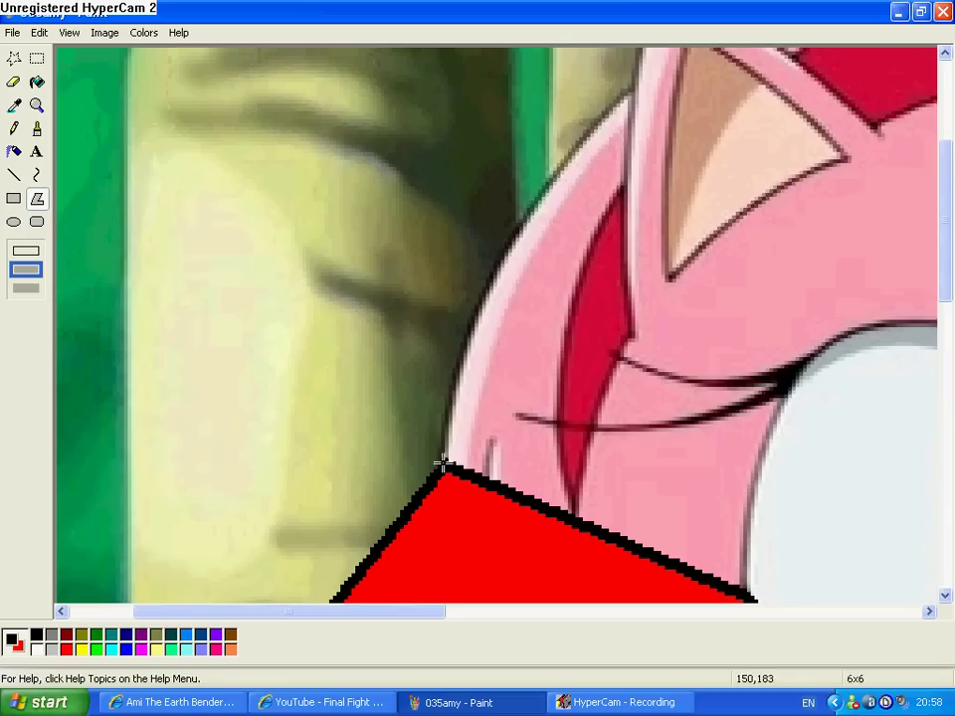
{"action": "left_click_drag", "start_coordinate": [443, 465], "coordinate": [628, 336]}
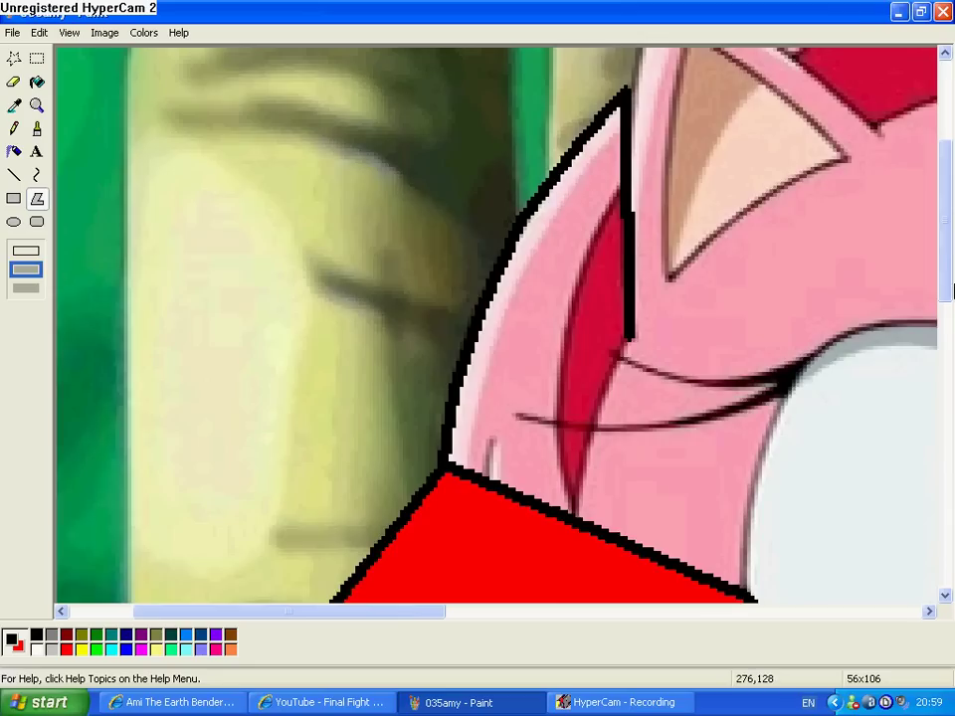
{"action": "left_click_drag", "start_coordinate": [952, 288], "coordinate": [872, 241]}
{"action": "mouse_move", "coordinate": [630, 208]}
{"action": "left_mouse_down"}
{"action": "mouse_move", "coordinate": [653, 106]}
{"action": "mouse_move", "coordinate": [735, 136]}
{"action": "mouse_move", "coordinate": [876, 252]}
{"action": "left_mouse_up"}
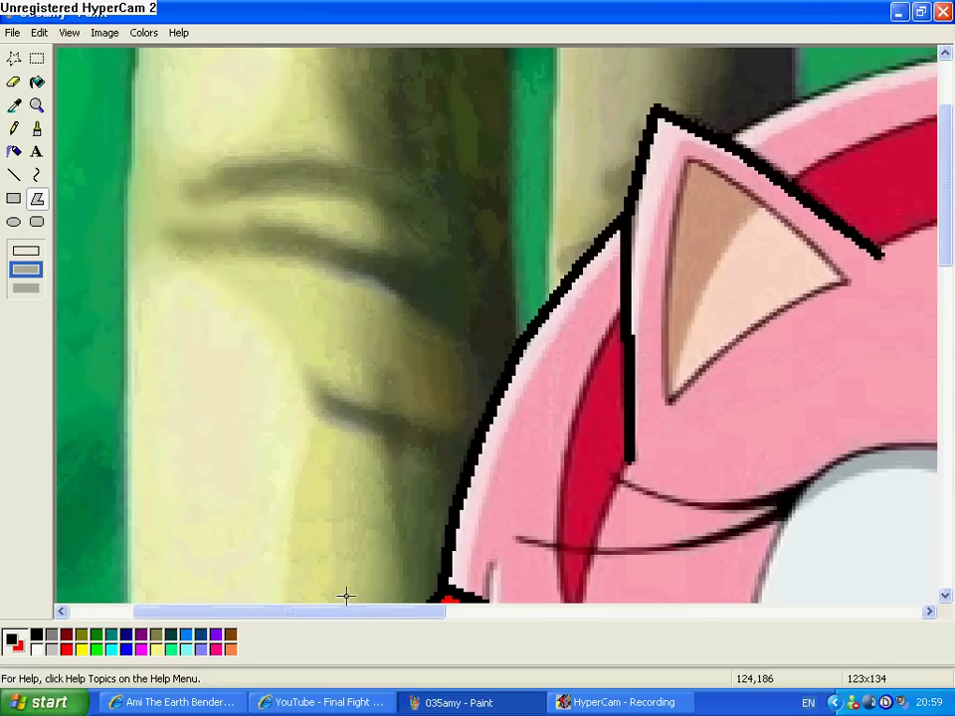
Continue the polygon outline over the top of the head and around the two upper hair tufts to the start of the lowest tuft
{"action": "scroll", "coordinate": [398, 593], "scroll_direction": "right", "scroll_amount": 6}
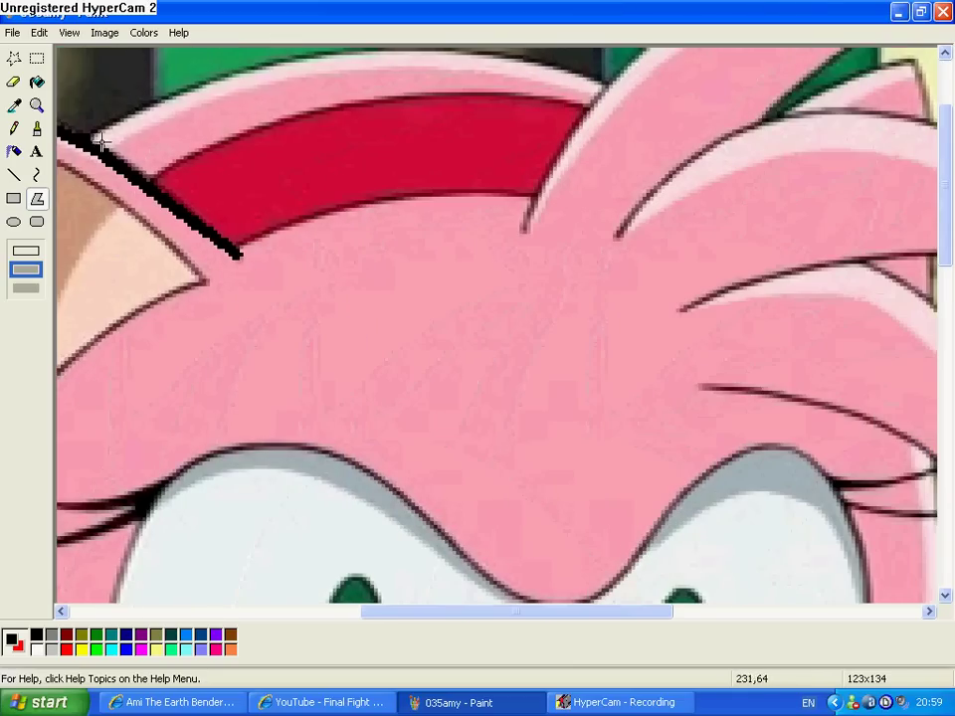
{"action": "left_click_drag", "start_coordinate": [99, 139], "coordinate": [266, 64]}
{"action": "scroll", "coordinate": [936, 128], "scroll_direction": "up", "scroll_amount": 3}
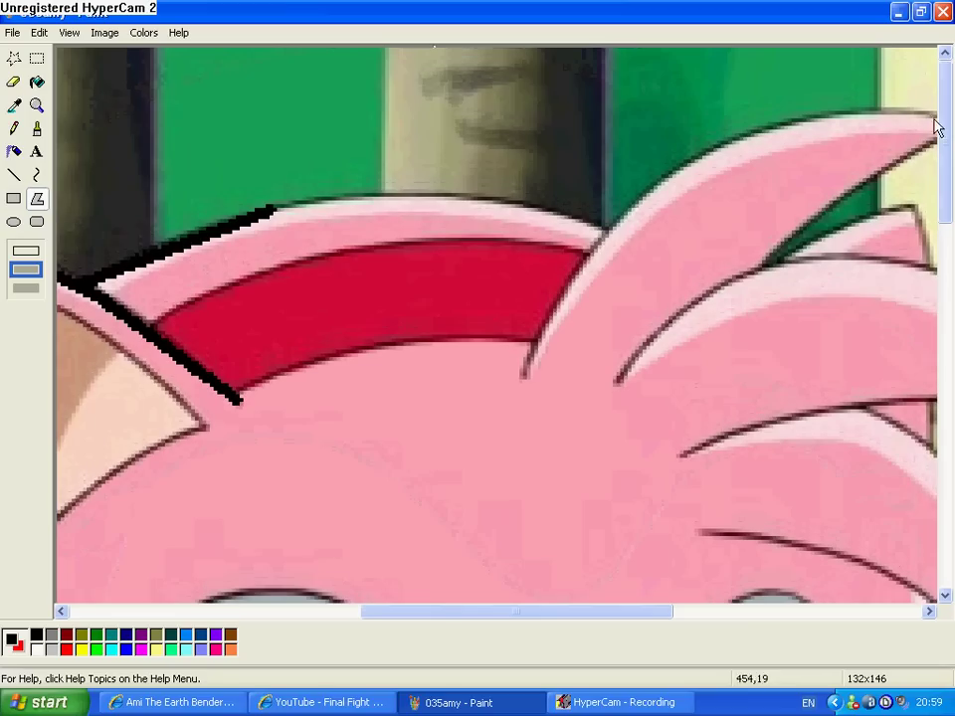
{"action": "left_click_drag", "start_coordinate": [219, 227], "coordinate": [725, 145]}
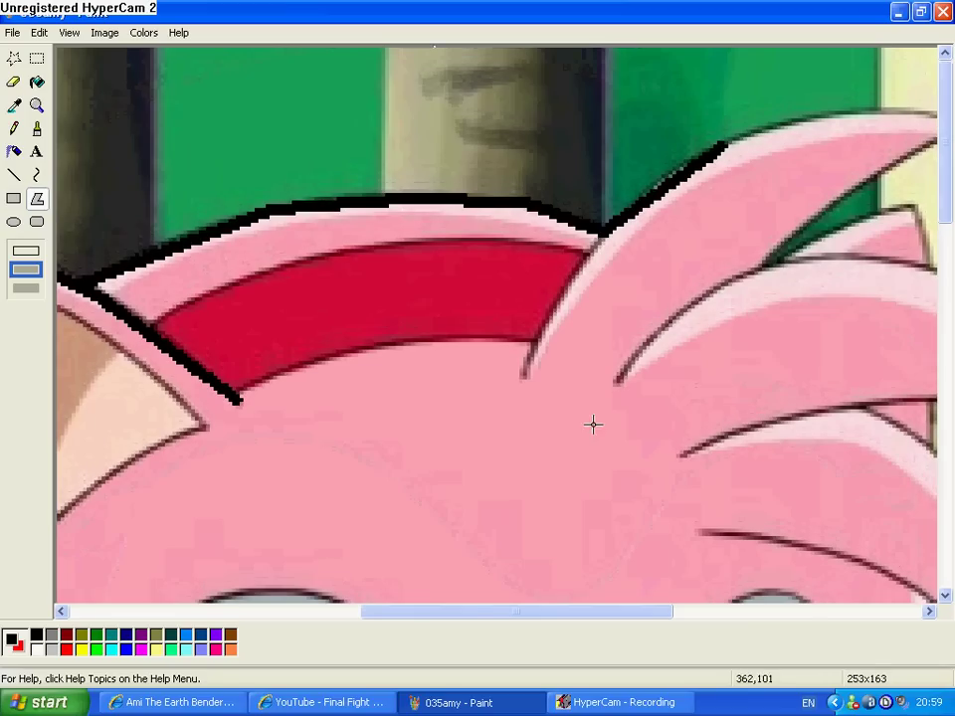
{"action": "left_click_drag", "start_coordinate": [488, 612], "coordinate": [576, 612]}
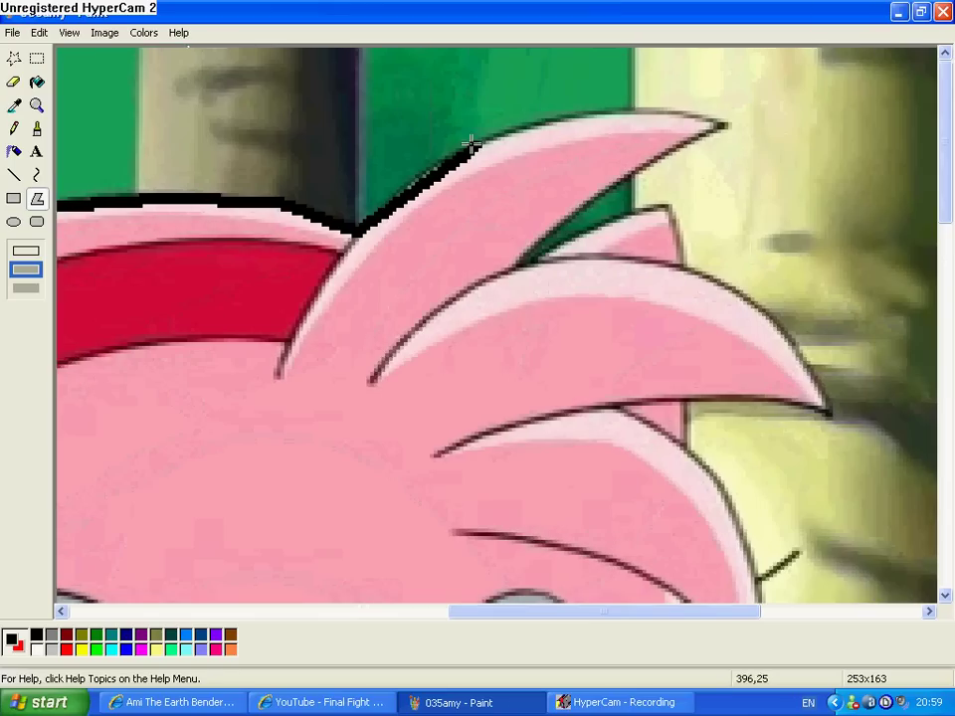
{"action": "left_click_drag", "start_coordinate": [471, 144], "coordinate": [724, 488]}
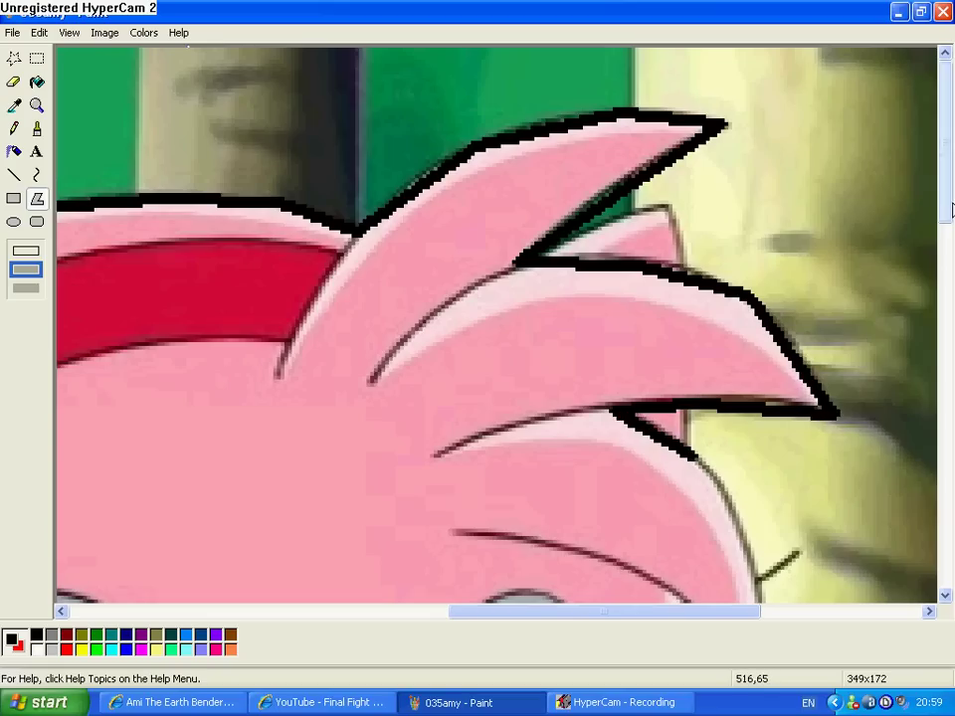
Trace the lowest fringe tuft, run the outline back across the forehead, and close the red-filled polygon at the head's left edge
{"action": "scroll", "coordinate": [932, 269], "scroll_direction": "down", "scroll_amount": 3}
{"action": "left_click_drag", "start_coordinate": [713, 262], "coordinate": [458, 330]}
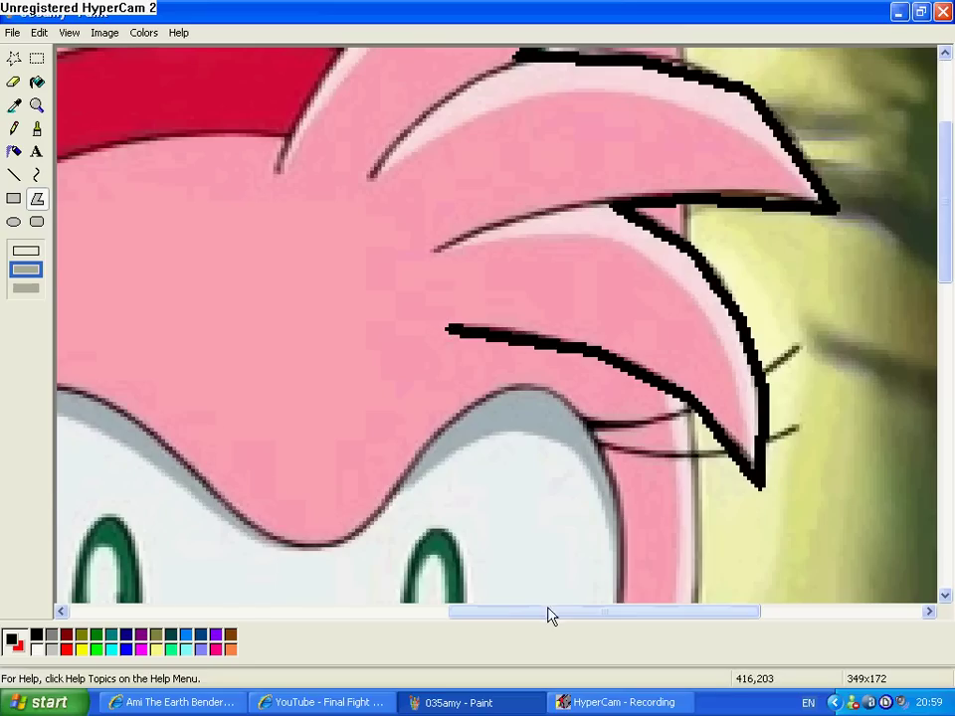
{"action": "left_click_drag", "start_coordinate": [548, 612], "coordinate": [316, 611]}
{"action": "left_click_drag", "start_coordinate": [393, 630], "coordinate": [477, 612]}
{"action": "left_click_drag", "start_coordinate": [872, 339], "coordinate": [350, 362]}
{"action": "left_click_drag", "start_coordinate": [420, 611], "coordinate": [360, 617]}
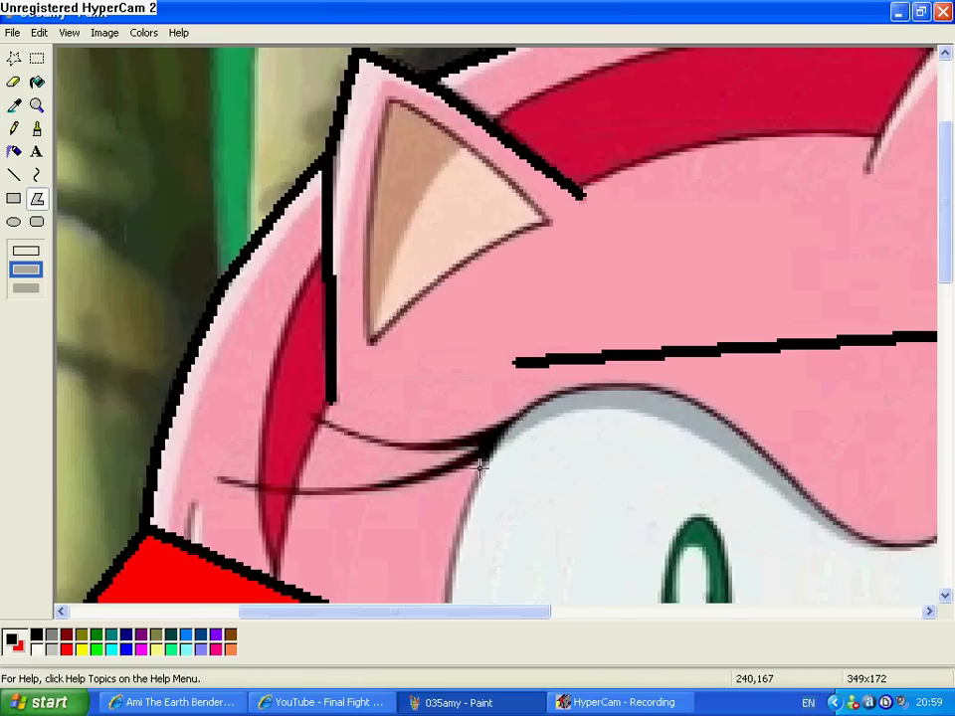
{"action": "left_click_drag", "start_coordinate": [515, 368], "coordinate": [145, 520]}
{"action": "double_click", "coordinate": [147, 525]}
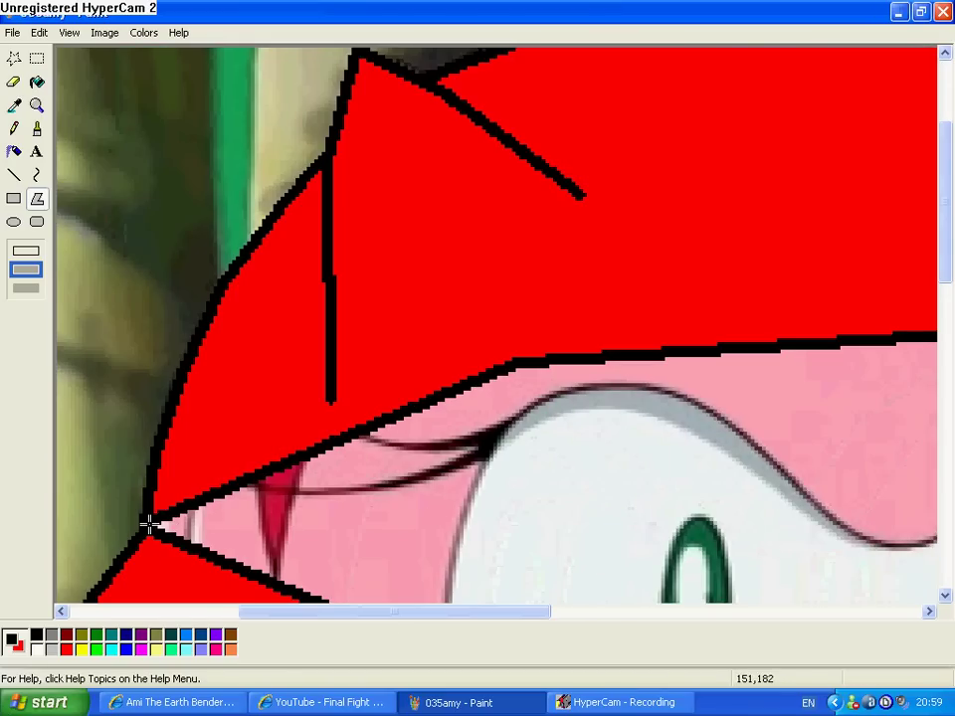
{"action": "left_click", "coordinate": [37, 106]}
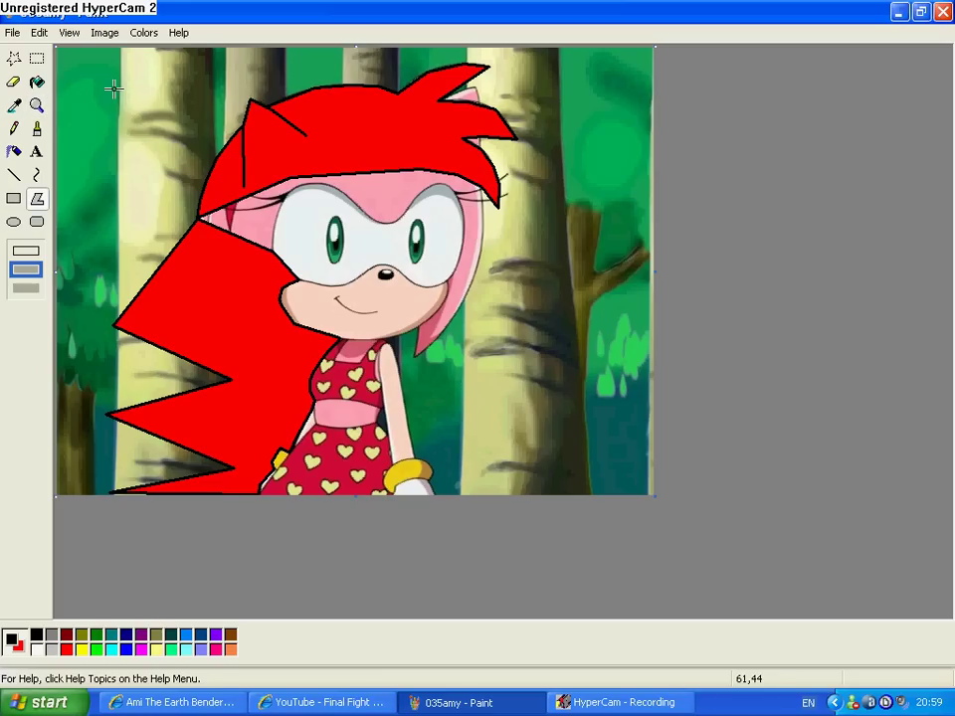
Cover the pink hair beside the left eye with a red-filled, black-outlined polygon that follows the eye's outer contour
{"action": "left_click", "coordinate": [37, 106]}
{"action": "left_click", "coordinate": [286, 241]}
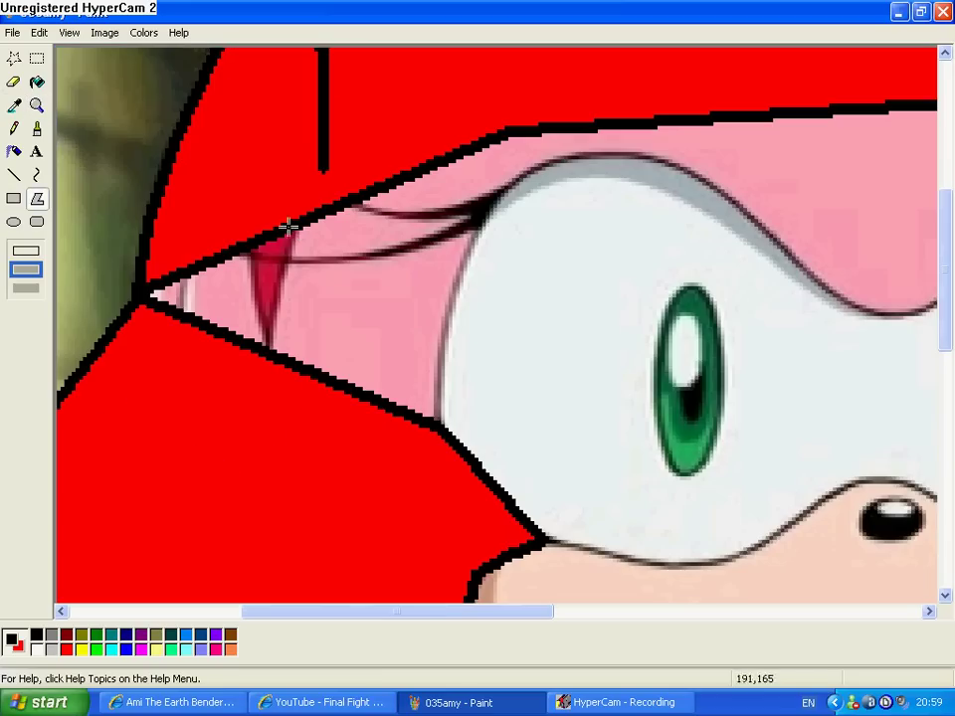
{"action": "left_click_drag", "start_coordinate": [438, 423], "coordinate": [441, 314]}
{"action": "left_click", "coordinate": [452, 313]}
{"action": "left_click", "coordinate": [474, 249]}
{"action": "left_click", "coordinate": [507, 189]}
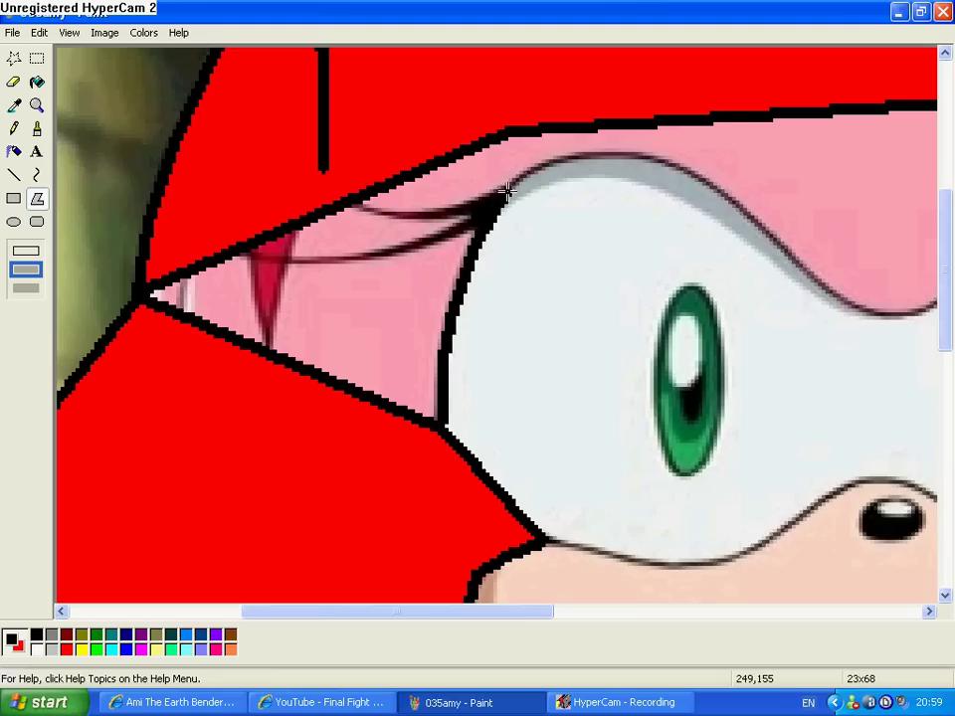
{"action": "left_click", "coordinate": [536, 162]}
{"action": "left_click_drag", "start_coordinate": [507, 133], "coordinate": [447, 429]}
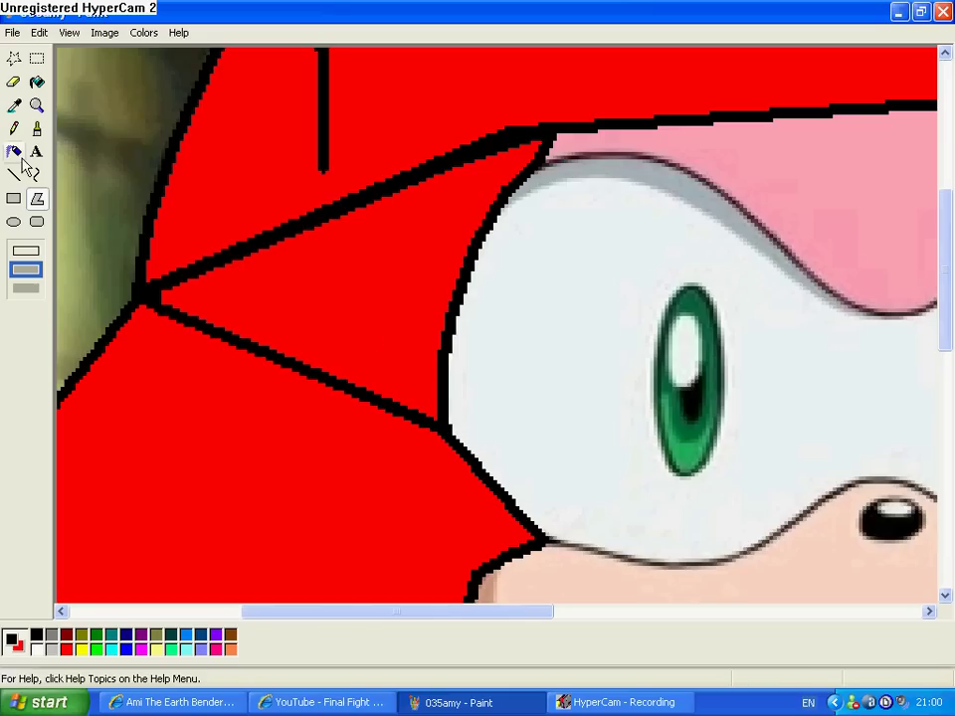
Brush red over the black lines dividing the hair shapes beside the left eye so they merge into one area
{"action": "left_click", "coordinate": [37, 128]}
{"action": "mouse_move", "coordinate": [166, 283]}
{"action": "left_mouse_down"}
{"action": "mouse_move", "coordinate": [313, 205]}
{"action": "mouse_move", "coordinate": [342, 196]}
{"action": "mouse_move", "coordinate": [262, 243]}
{"action": "mouse_move", "coordinate": [497, 132]}
{"action": "left_mouse_up"}
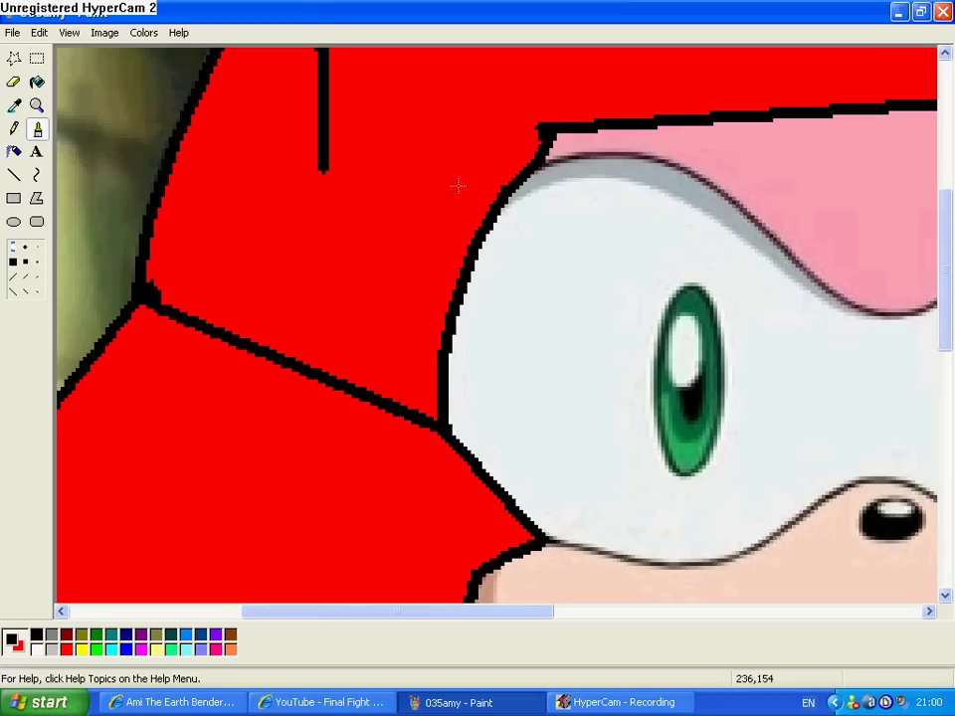
{"action": "left_click_drag", "start_coordinate": [419, 425], "coordinate": [203, 325]}
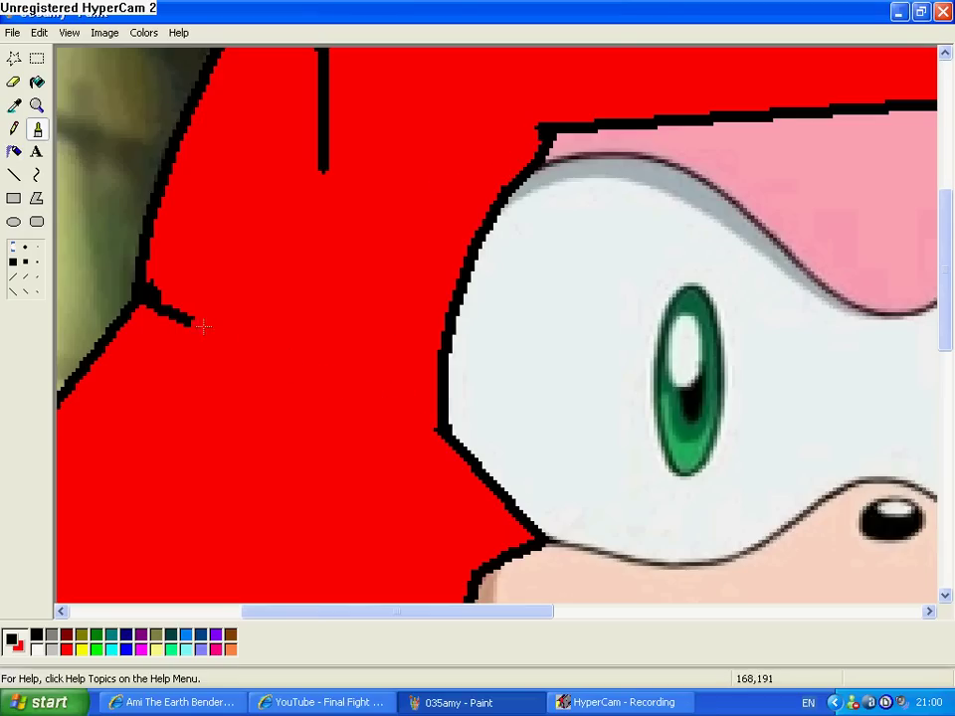
{"action": "left_click", "coordinate": [36, 104]}
{"action": "left_click", "coordinate": [99, 95]}
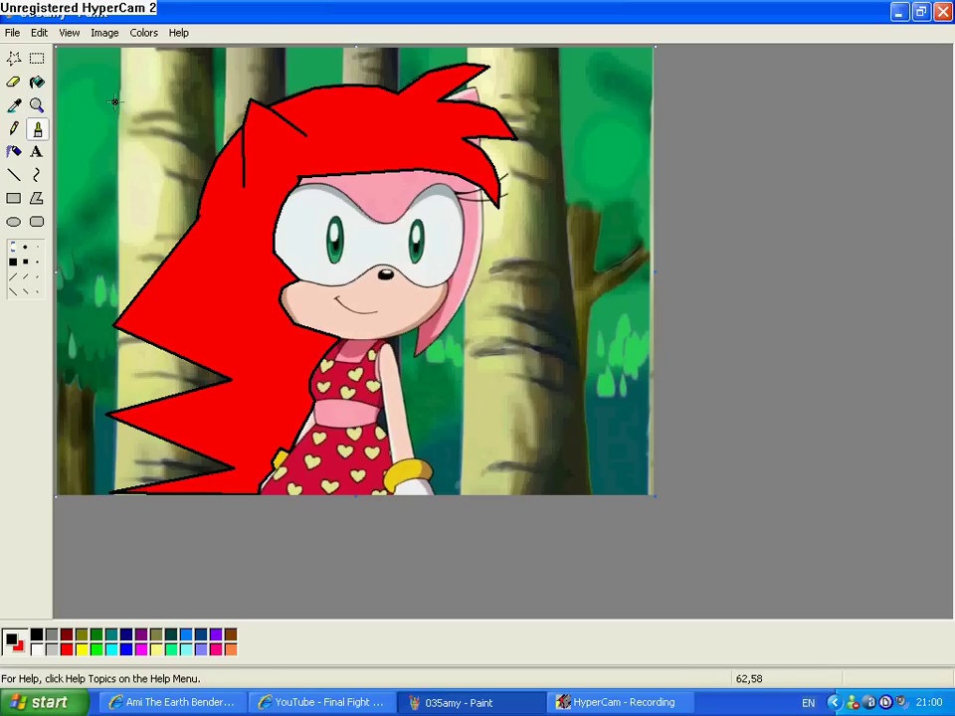
Start a red-filled forehead polygon, tracing along the top of the left eye and down to the dip between the eyes
{"action": "left_click", "coordinate": [36, 104]}
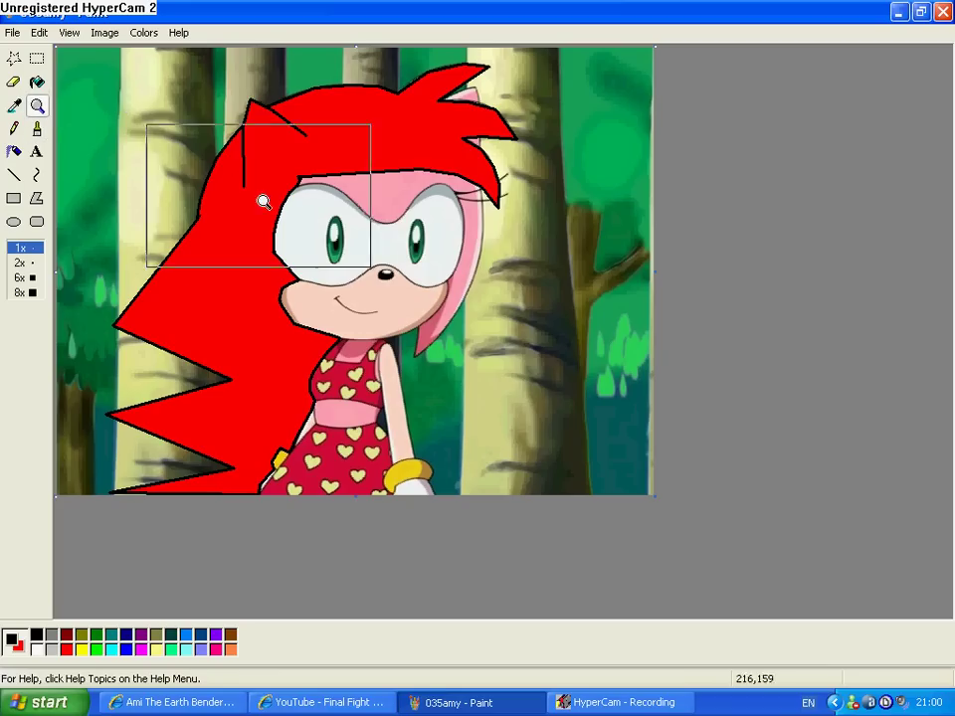
{"action": "left_click", "coordinate": [429, 211]}
{"action": "left_click", "coordinate": [37, 199]}
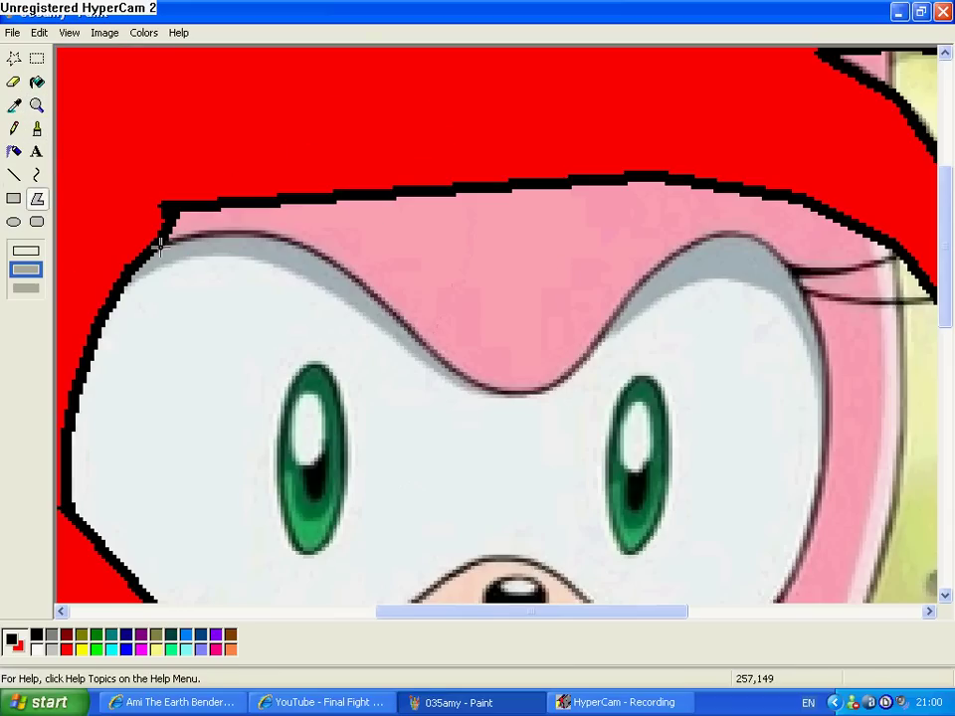
{"action": "left_click_drag", "start_coordinate": [167, 240], "coordinate": [240, 233]}
{"action": "left_click", "coordinate": [311, 254]}
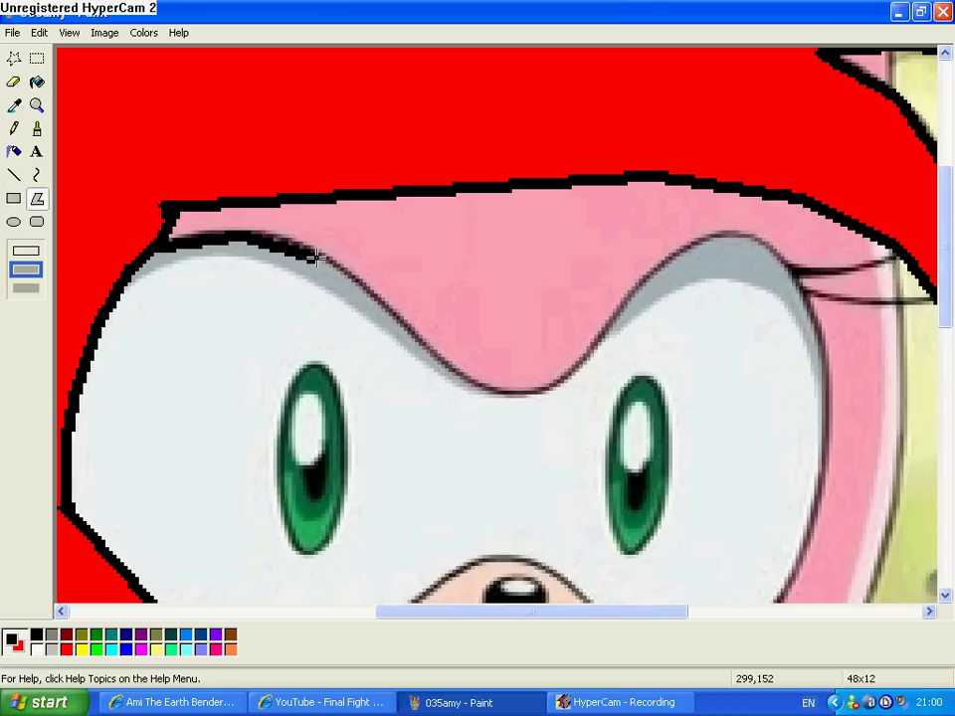
{"action": "left_click", "coordinate": [346, 277]}
{"action": "left_click", "coordinate": [388, 309]}
{"action": "left_click", "coordinate": [441, 367]}
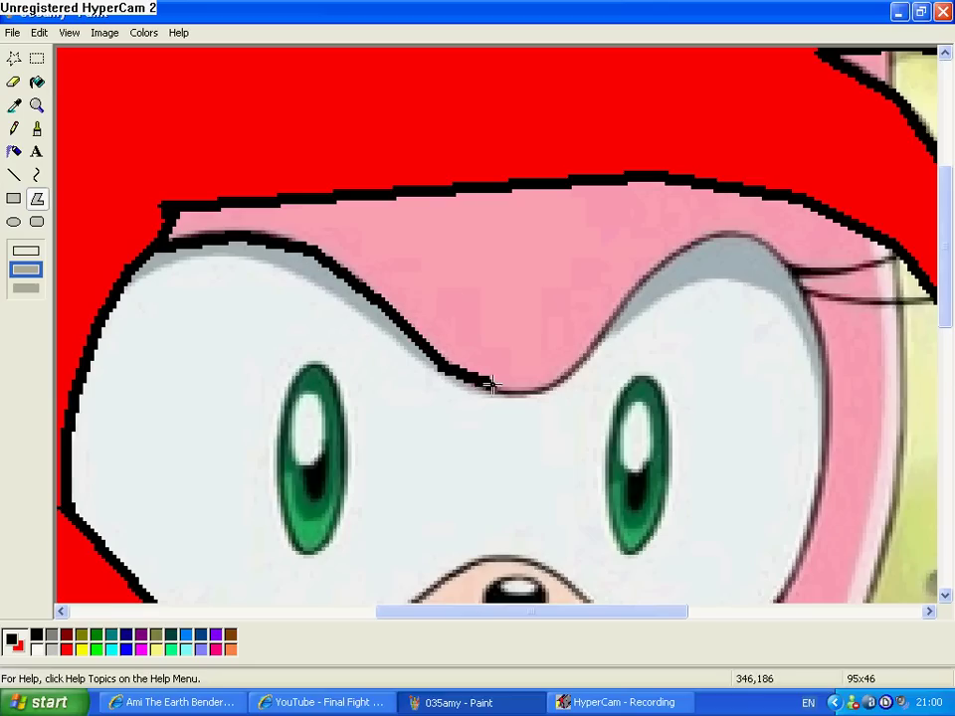
{"action": "left_click", "coordinate": [492, 391]}
{"action": "left_click", "coordinate": [551, 381]}
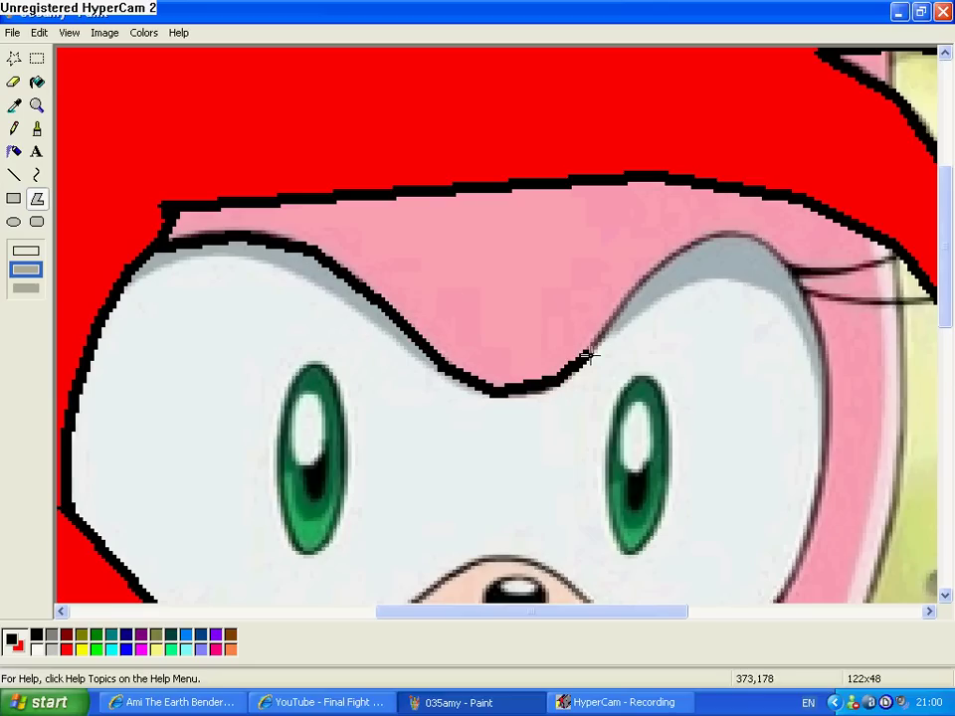
Continue the forehead outline over the right eye, down its outer side, and across the hair strand to its outer edge
{"action": "left_click", "coordinate": [629, 300]}
{"action": "left_click", "coordinate": [668, 254]}
{"action": "left_click", "coordinate": [720, 236]}
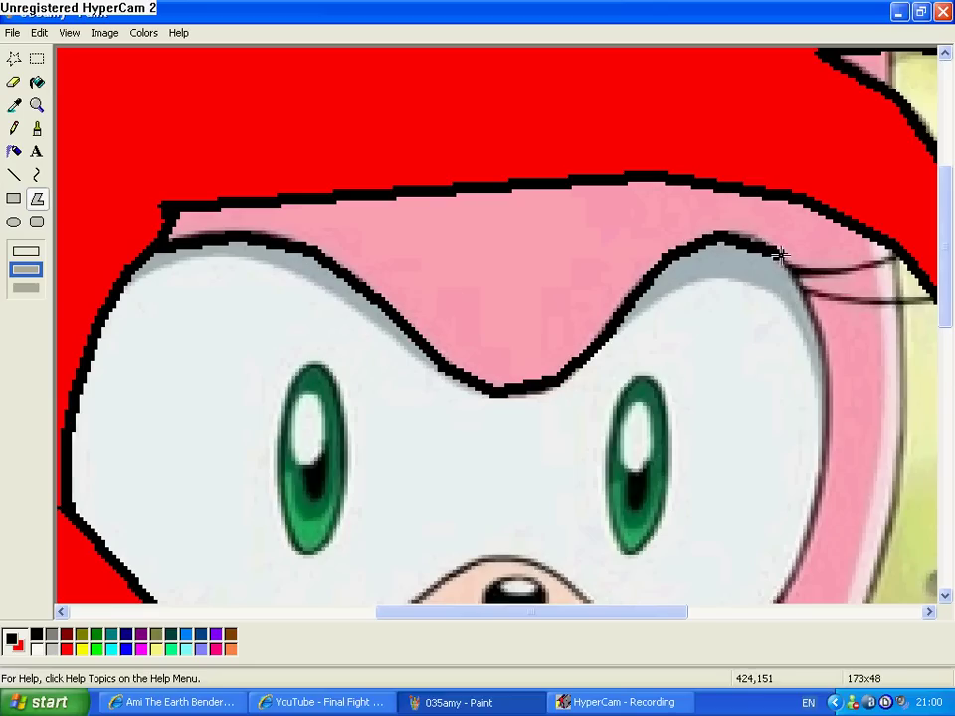
{"action": "left_click", "coordinate": [793, 284]}
{"action": "left_click", "coordinate": [830, 349]}
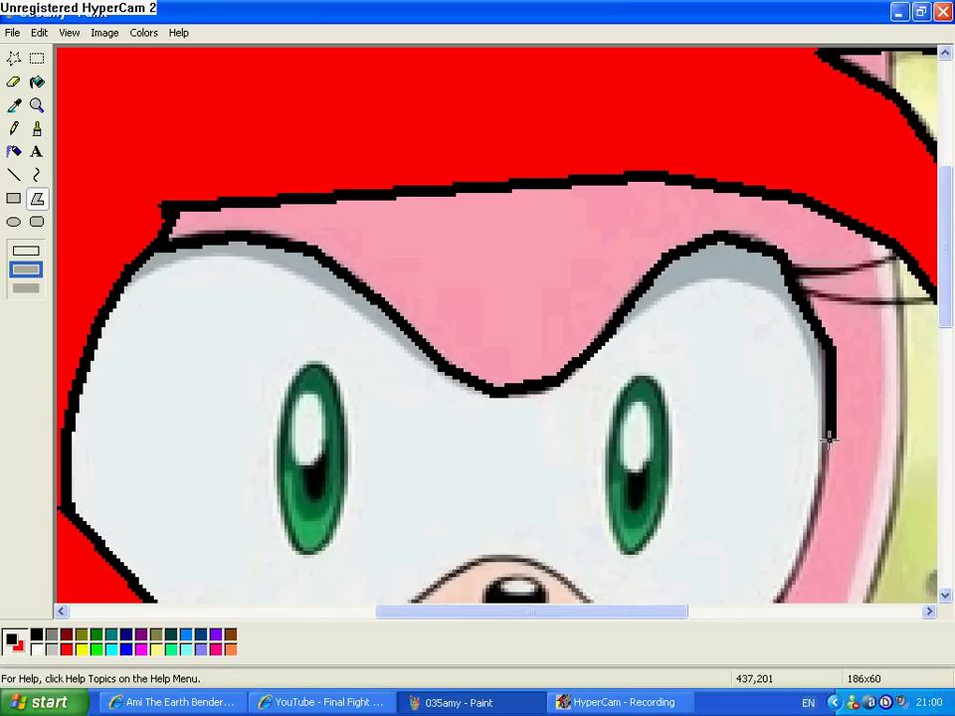
{"action": "left_click", "coordinate": [830, 443]}
{"action": "left_click", "coordinate": [912, 438]}
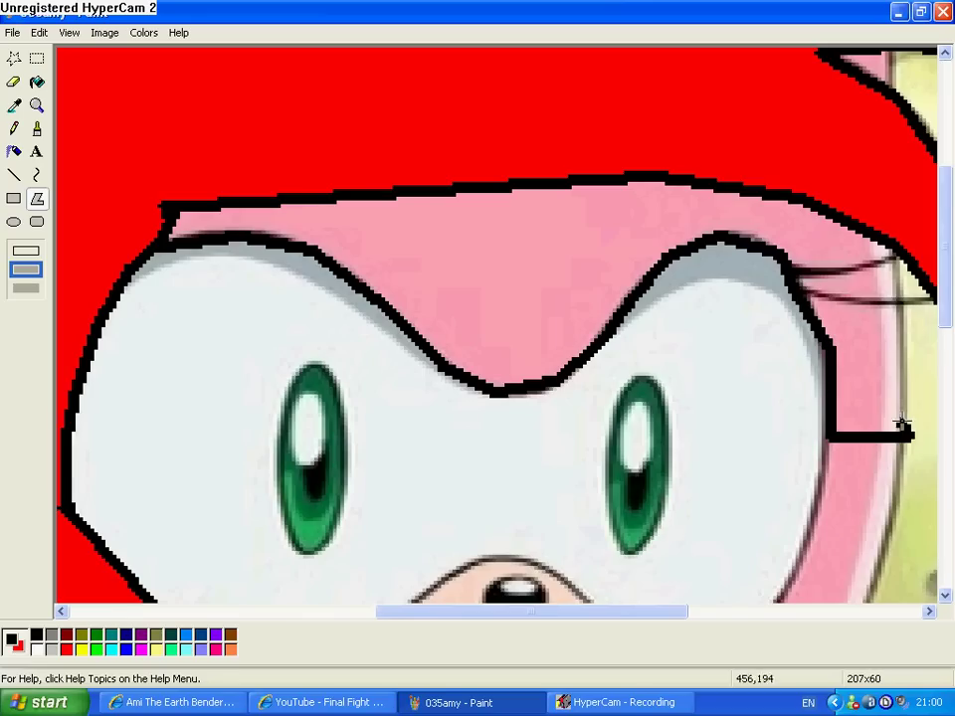
Run the outline back up and along the fringe line, closing the red-filled forehead polygon at the left eye's upper corner
{"action": "left_click", "coordinate": [856, 229]}
{"action": "left_click", "coordinate": [707, 181]}
{"action": "left_click", "coordinate": [597, 180]}
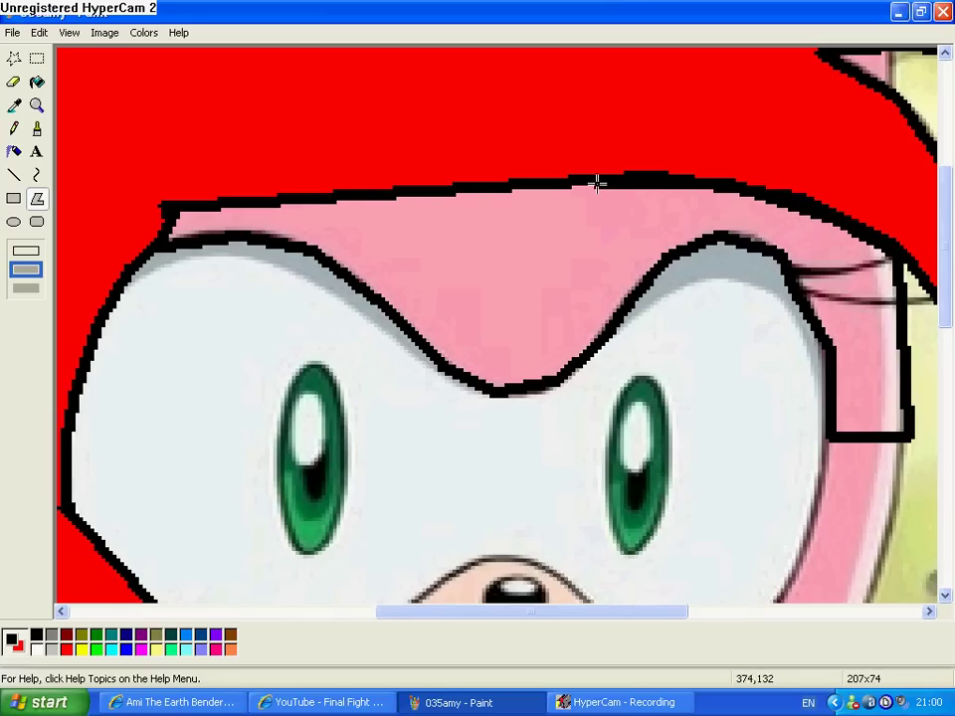
{"action": "left_click", "coordinate": [450, 186]}
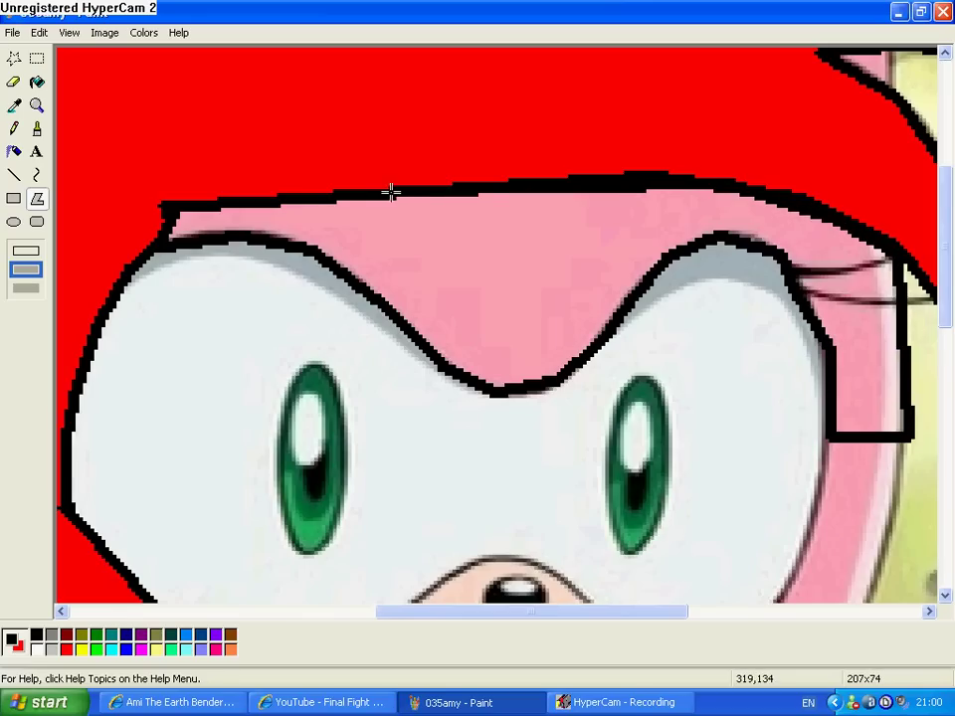
{"action": "left_click", "coordinate": [169, 237]}
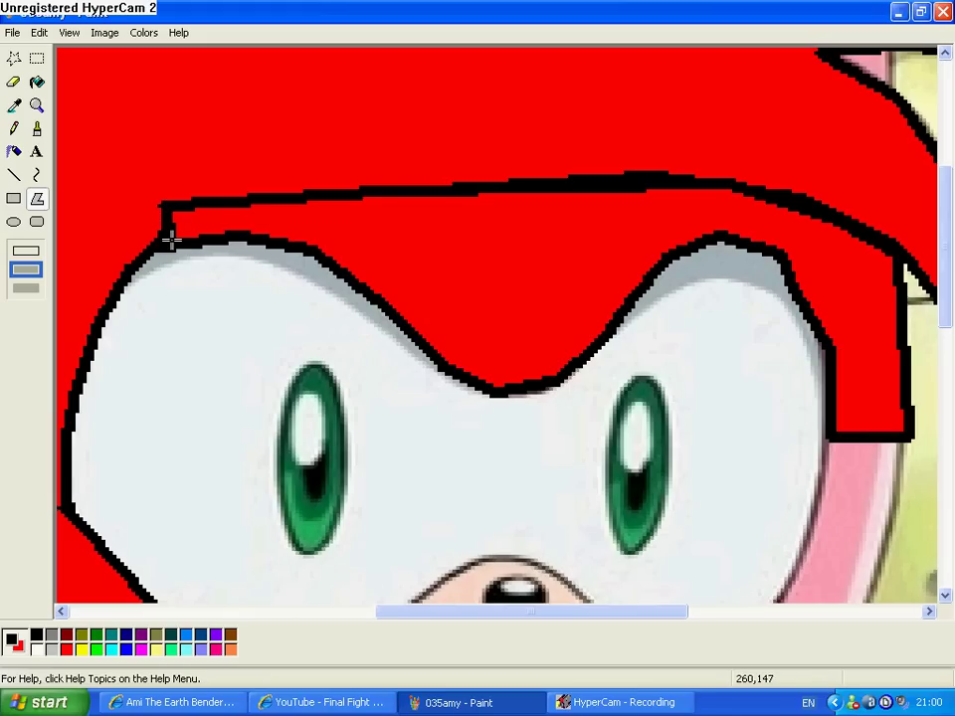
Brush red over the black fringe line above both eyes so the forehead merges with the hair above it
{"action": "left_click", "coordinate": [37, 128]}
{"action": "mouse_move", "coordinate": [153, 207]}
{"action": "left_mouse_down"}
{"action": "mouse_move", "coordinate": [169, 223]}
{"action": "mouse_move", "coordinate": [290, 199]}
{"action": "mouse_move", "coordinate": [507, 191]}
{"action": "left_mouse_up"}
{"action": "mouse_move", "coordinate": [297, 184]}
{"action": "left_mouse_down"}
{"action": "mouse_move", "coordinate": [651, 182]}
{"action": "mouse_move", "coordinate": [513, 187]}
{"action": "mouse_move", "coordinate": [666, 188]}
{"action": "mouse_move", "coordinate": [717, 200]}
{"action": "mouse_move", "coordinate": [667, 178]}
{"action": "mouse_move", "coordinate": [782, 185]}
{"action": "mouse_move", "coordinate": [767, 200]}
{"action": "mouse_move", "coordinate": [842, 212]}
{"action": "left_mouse_up"}
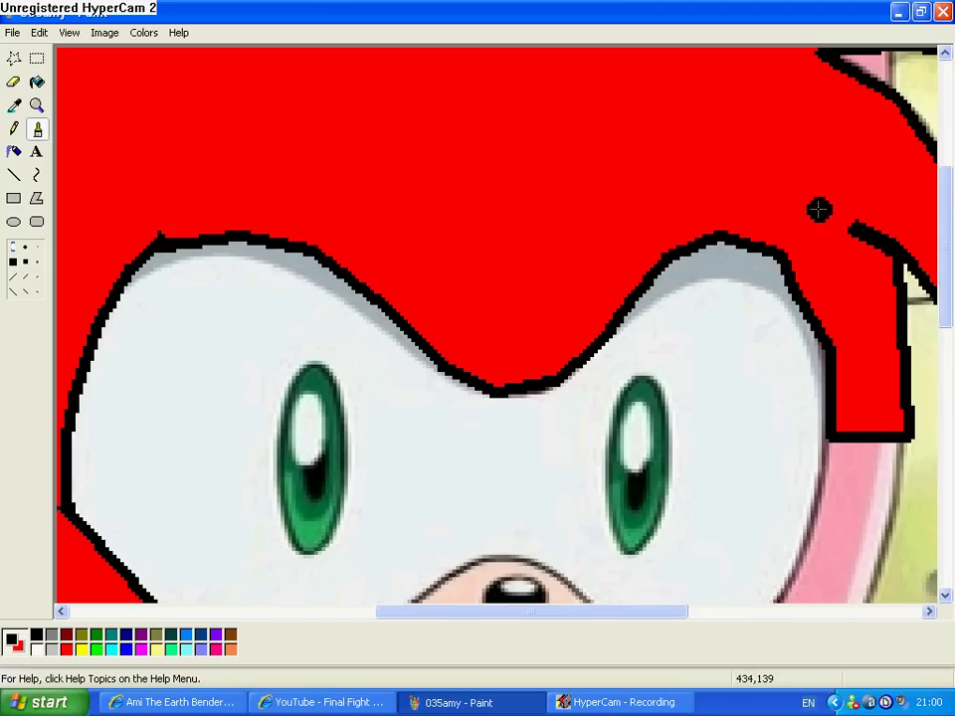
{"action": "left_click_drag", "start_coordinate": [618, 612], "coordinate": [676, 612]}
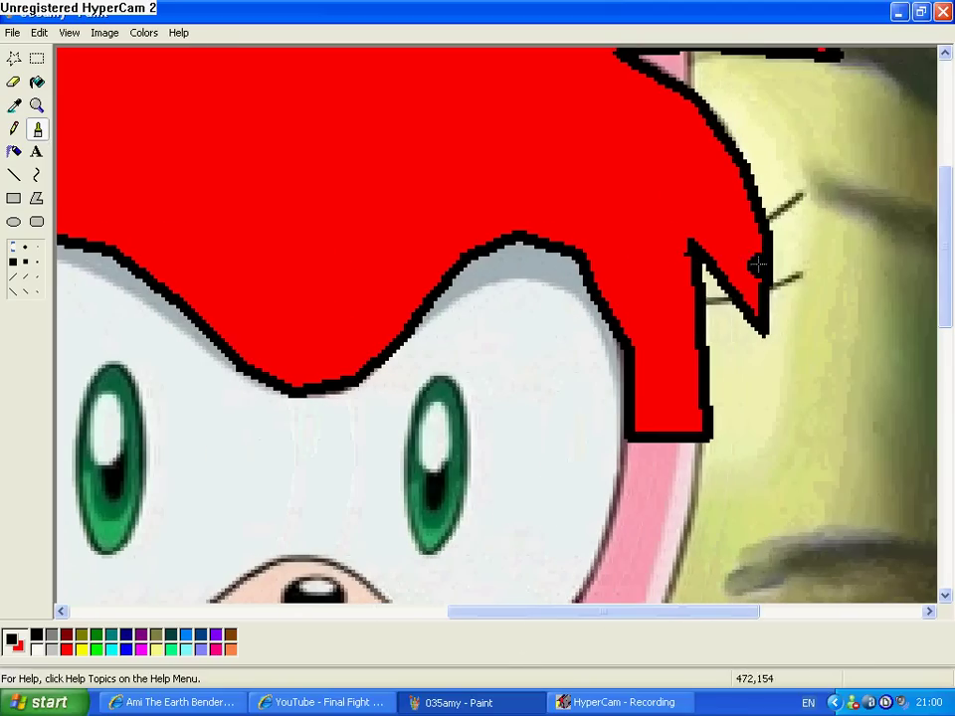
{"action": "left_click_drag", "start_coordinate": [917, 213], "coordinate": [926, 238]}
{"action": "left_click", "coordinate": [39, 32]}
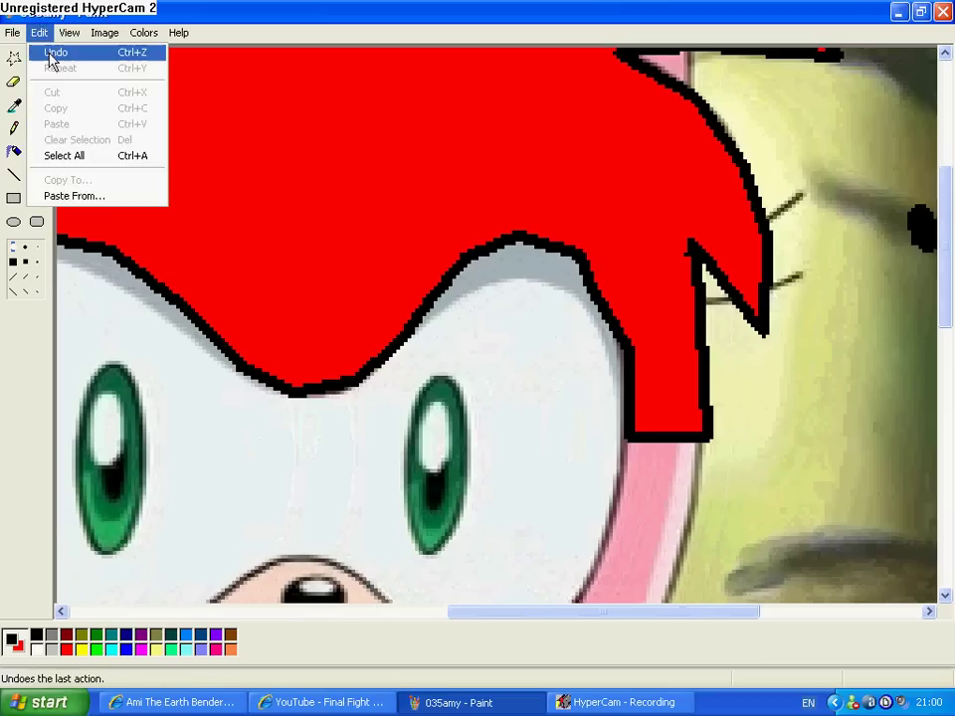
{"action": "left_click", "coordinate": [52, 53]}
Start a red-filled polygon on the pink strand beside the right eye, tracing its outer edge to the tip and back up along the cheek
{"action": "scroll", "coordinate": [946, 294], "scroll_direction": "down", "scroll_amount": 3}
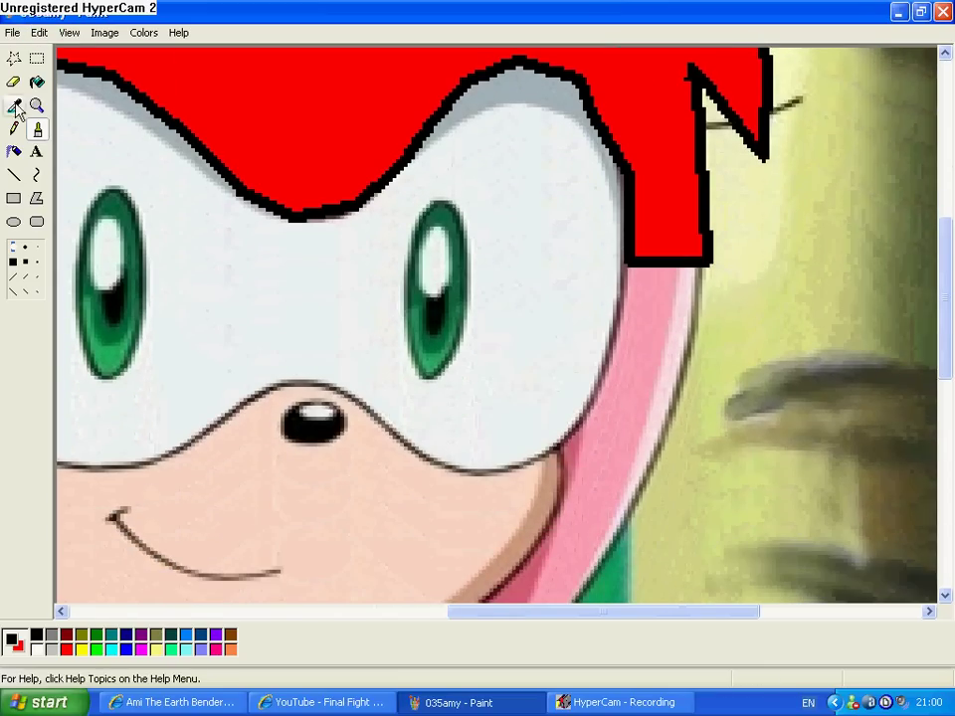
{"action": "left_click", "coordinate": [37, 198]}
{"action": "scroll", "coordinate": [953, 325], "scroll_direction": "down", "scroll_amount": 3}
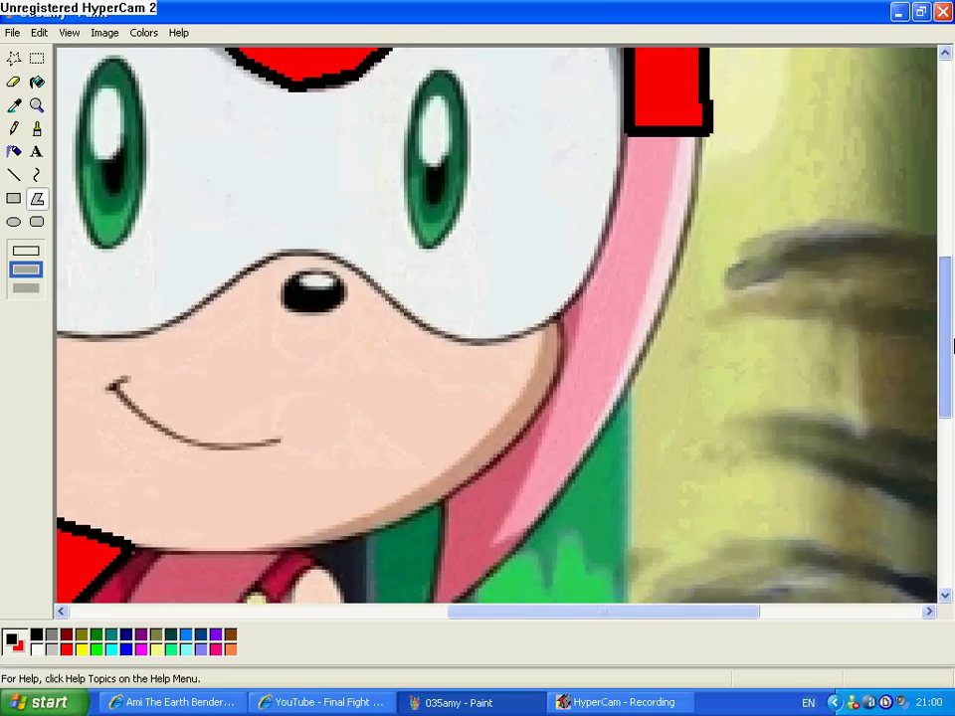
{"action": "left_click_drag", "start_coordinate": [707, 103], "coordinate": [633, 348]}
{"action": "scroll", "coordinate": [900, 398], "scroll_direction": "down", "scroll_amount": 2}
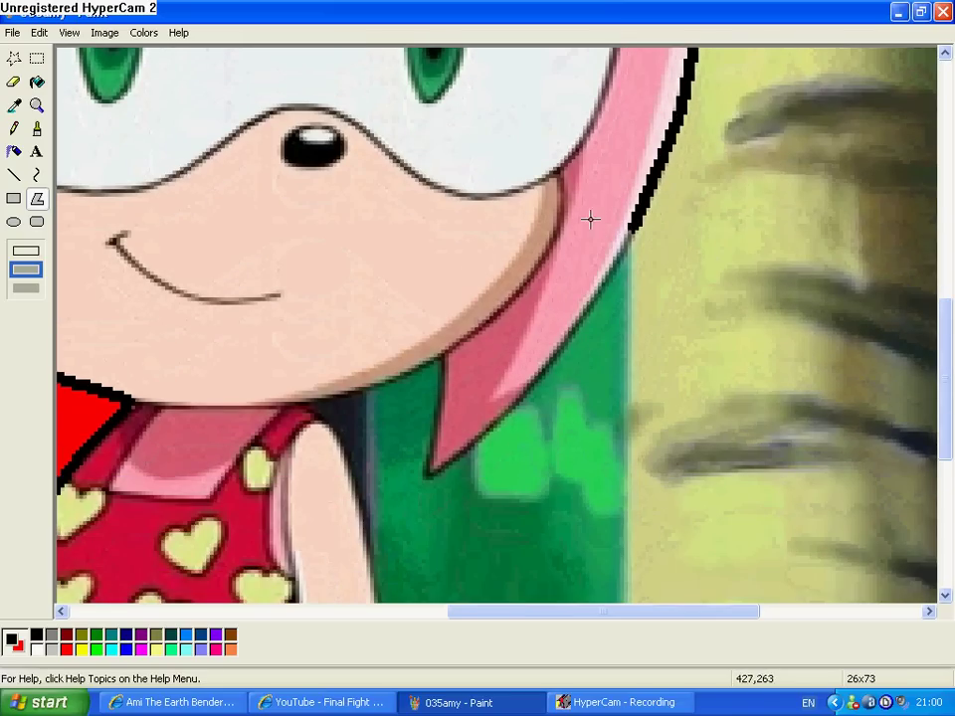
{"action": "left_click_drag", "start_coordinate": [634, 228], "coordinate": [562, 184]}
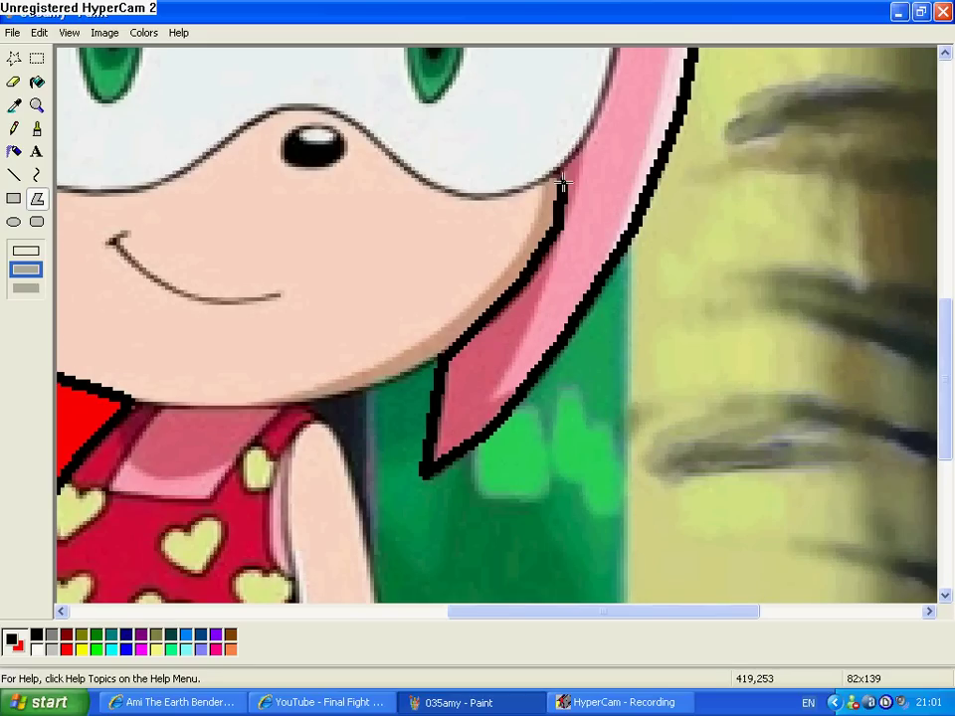
Continue the strand outline up the right eye's outer side and close the red-filled polygon at the fringe's lower edge
{"action": "scroll", "coordinate": [876, 379], "scroll_direction": "up", "scroll_amount": 5}
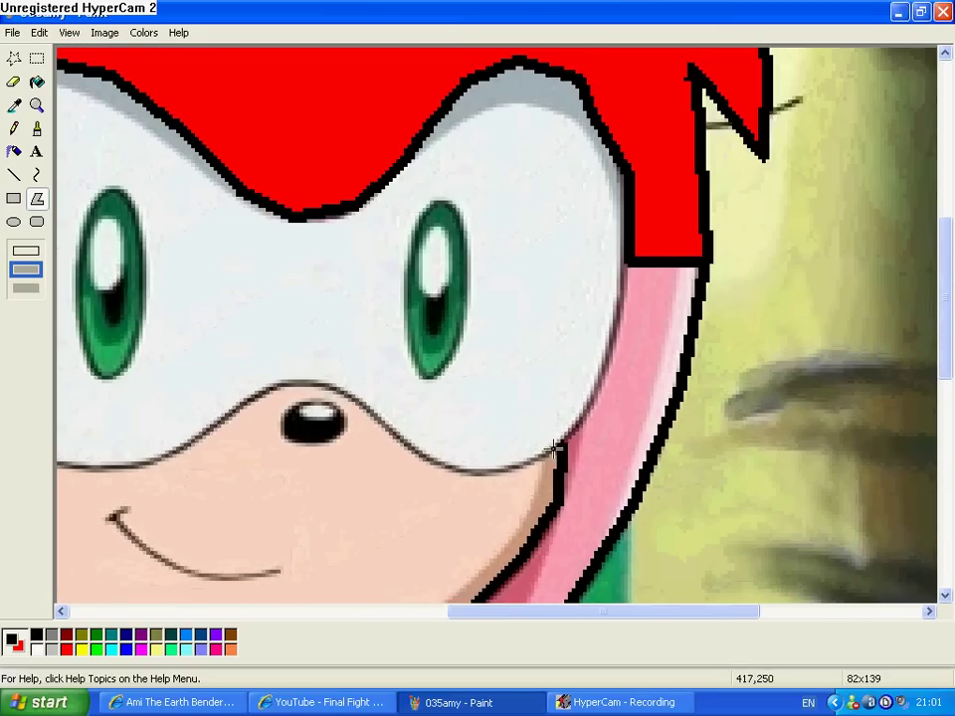
{"action": "left_click_drag", "start_coordinate": [554, 448], "coordinate": [629, 263]}
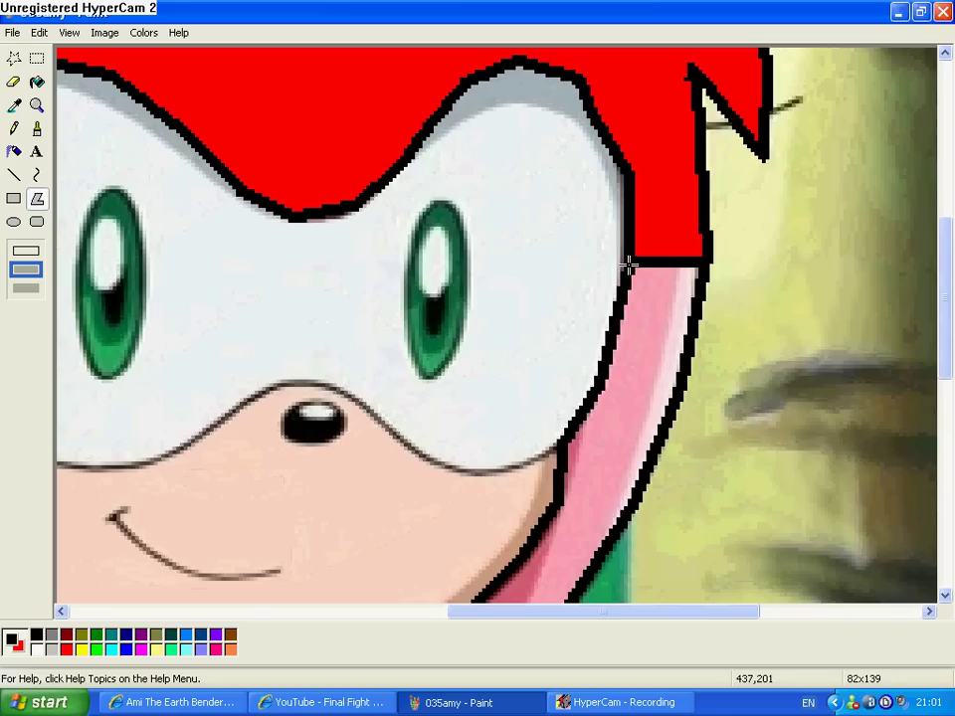
{"action": "double_click", "coordinate": [705, 258]}
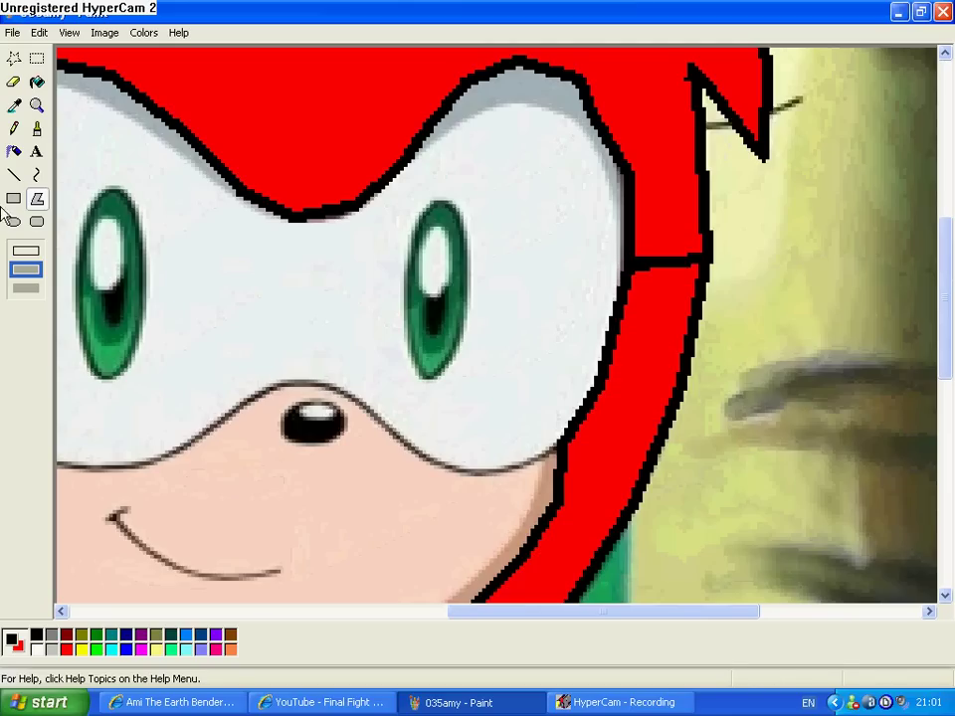
Brush red over the black line dividing the side strand from the fringe so they merge, and return to the full picture
{"action": "left_click", "coordinate": [37, 128]}
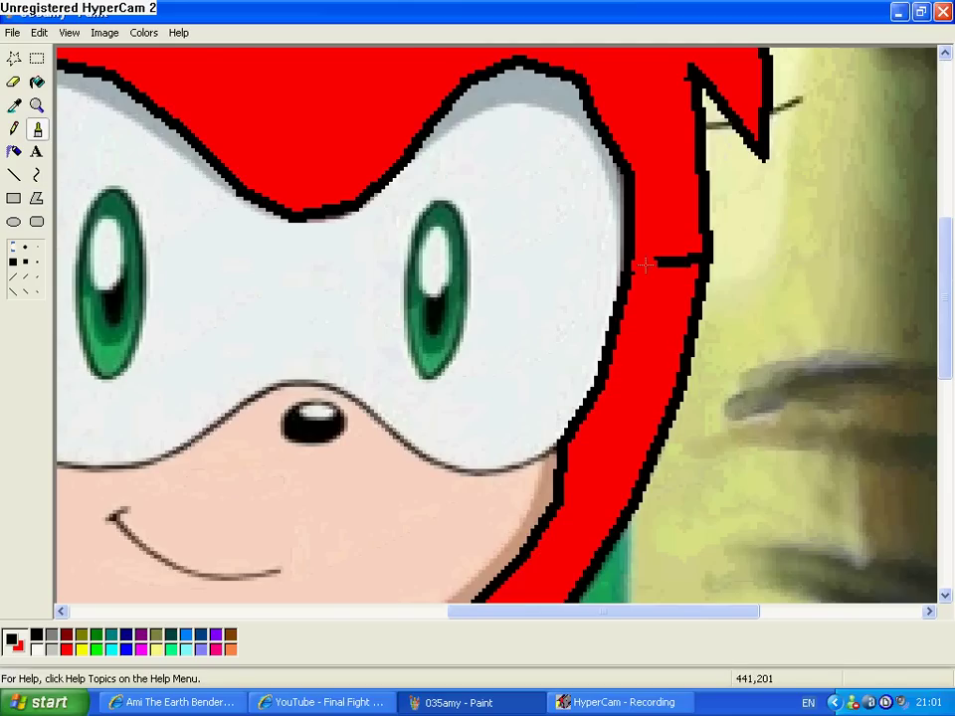
{"action": "left_click", "coordinate": [36, 105]}
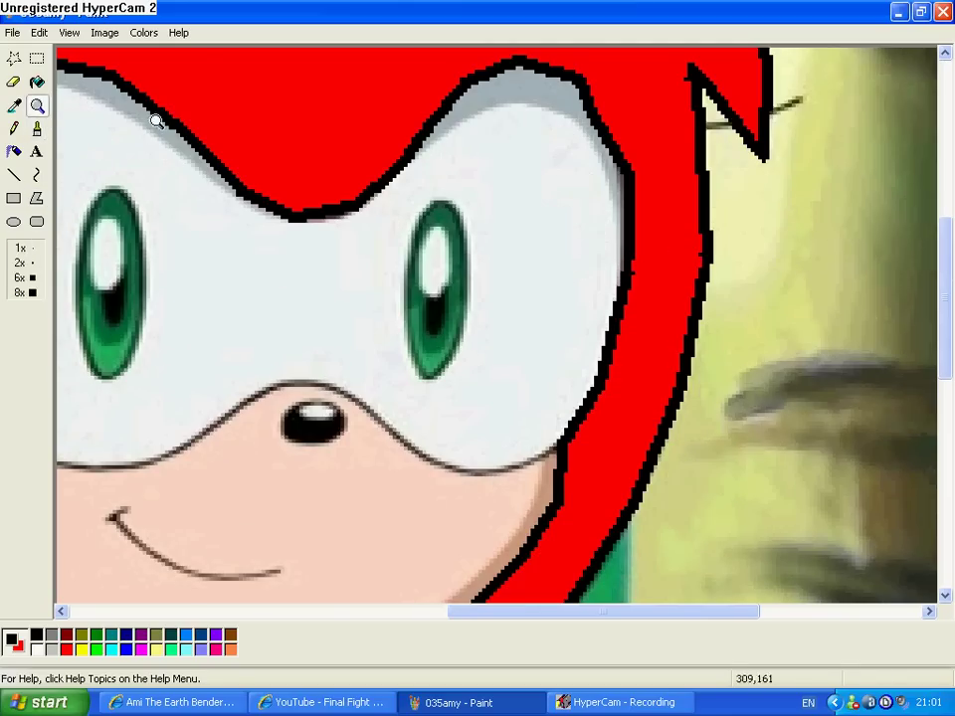
{"action": "left_click", "coordinate": [154, 121]}
{"action": "left_click", "coordinate": [37, 104]}
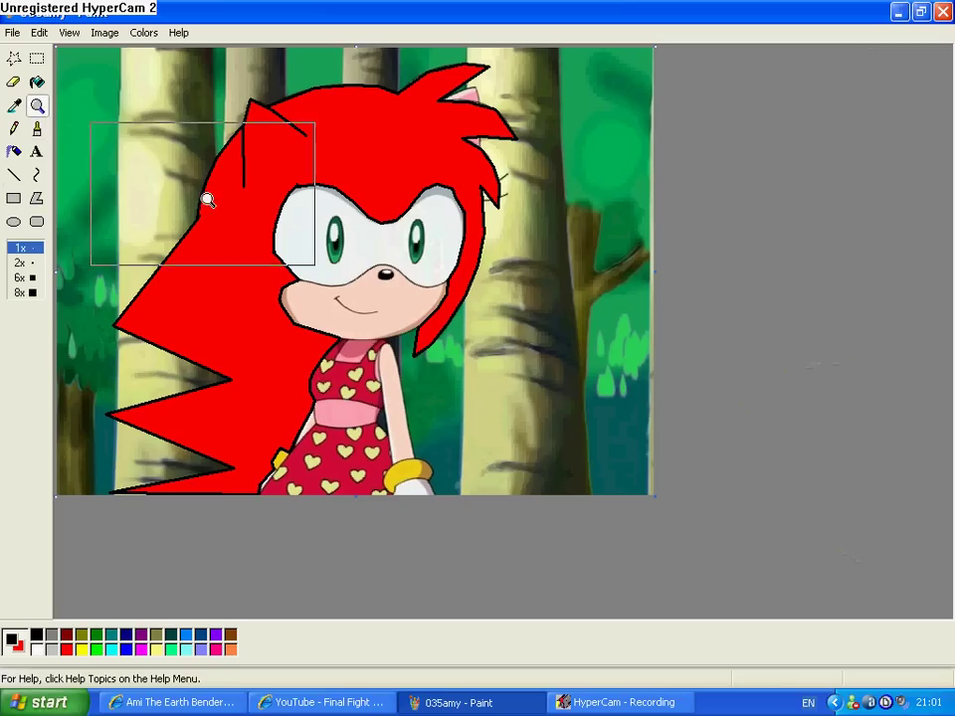
{"action": "left_click", "coordinate": [526, 319]}
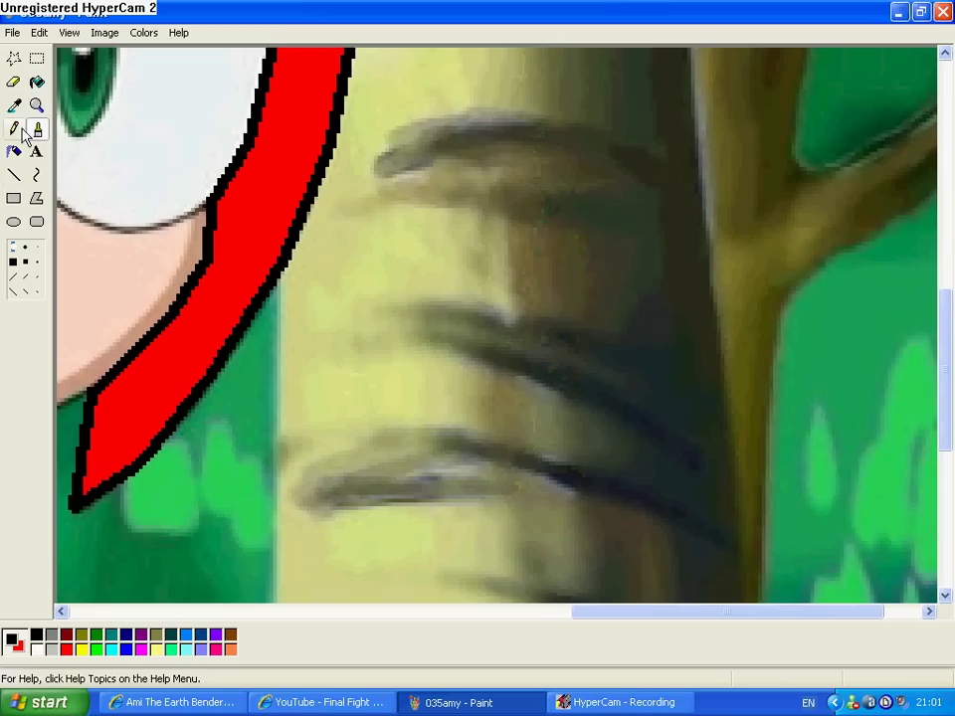
{"action": "left_click", "coordinate": [37, 198]}
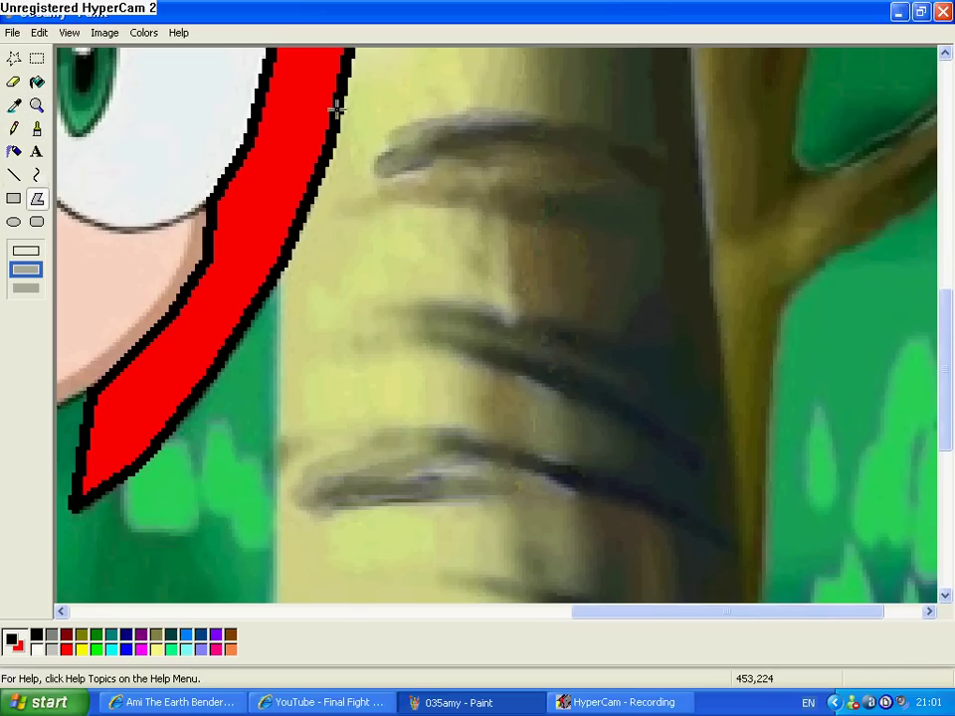
{"action": "left_click_drag", "start_coordinate": [336, 108], "coordinate": [763, 403]}
{"action": "scroll", "coordinate": [947, 398], "scroll_direction": "down", "scroll_amount": 3}
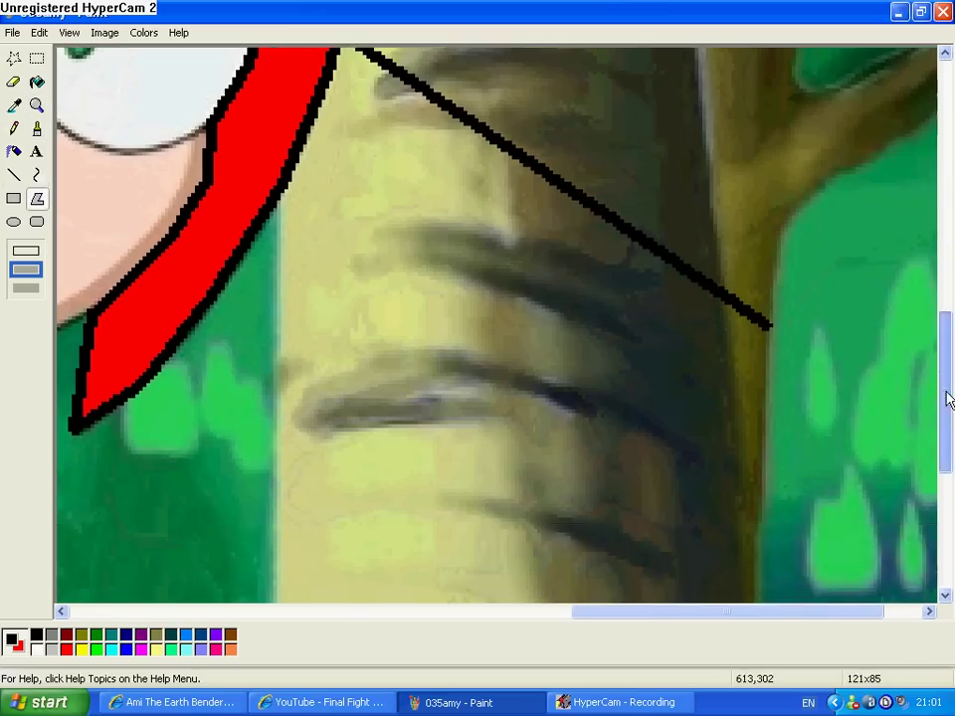
{"action": "scroll", "coordinate": [947, 398], "scroll_direction": "down", "scroll_amount": 3}
{"action": "left_click_drag", "start_coordinate": [728, 241], "coordinate": [326, 460]}
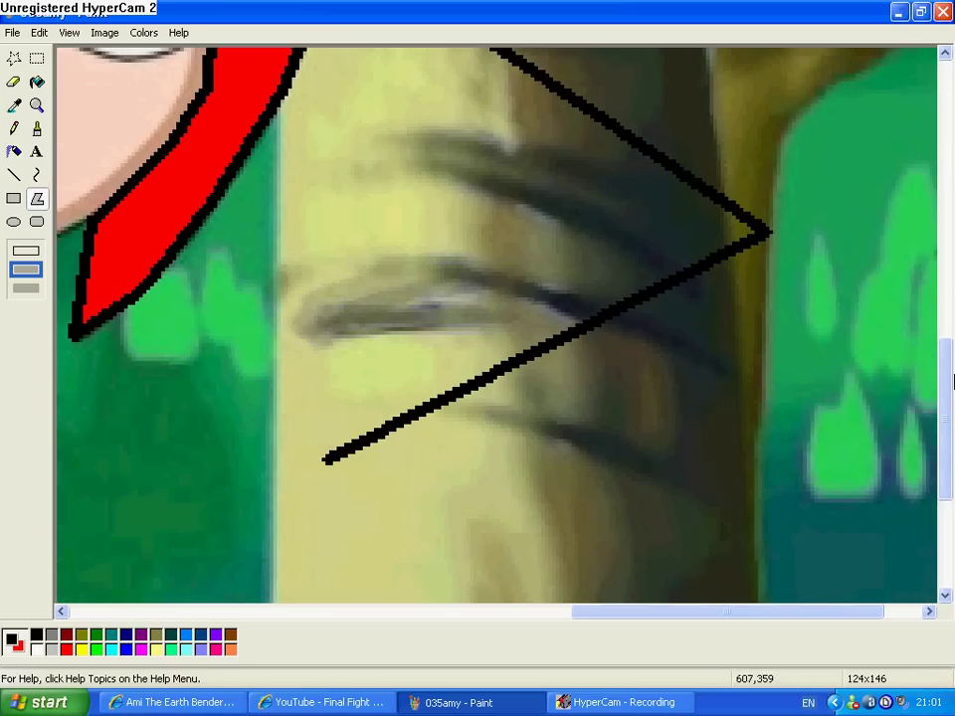
{"action": "scroll", "coordinate": [952, 381], "scroll_direction": "down", "scroll_amount": 9}
{"action": "mouse_move", "coordinate": [339, 191]}
{"action": "left_mouse_down"}
{"action": "mouse_move", "coordinate": [603, 330]}
{"action": "mouse_move", "coordinate": [778, 394]}
{"action": "mouse_move", "coordinate": [390, 498]}
{"action": "mouse_move", "coordinate": [821, 565]}
{"action": "mouse_move", "coordinate": [834, 607]}
{"action": "left_mouse_up"}
{"action": "scroll", "coordinate": [944, 451], "scroll_direction": "down", "scroll_amount": 1}
{"action": "key", "text": "Escape"}
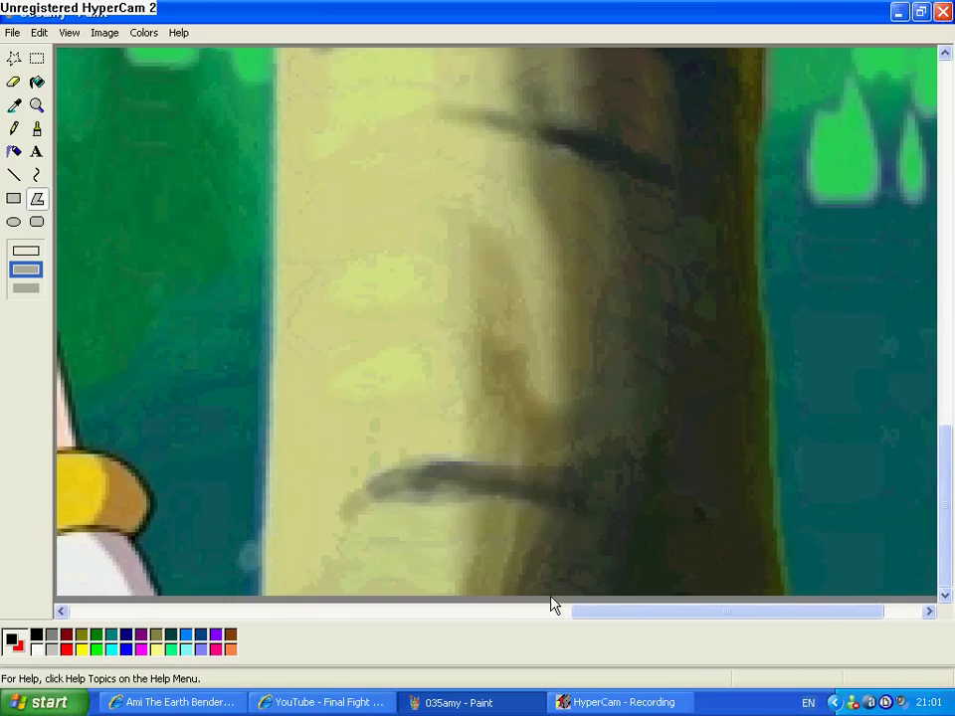
{"action": "left_click", "coordinate": [39, 32]}
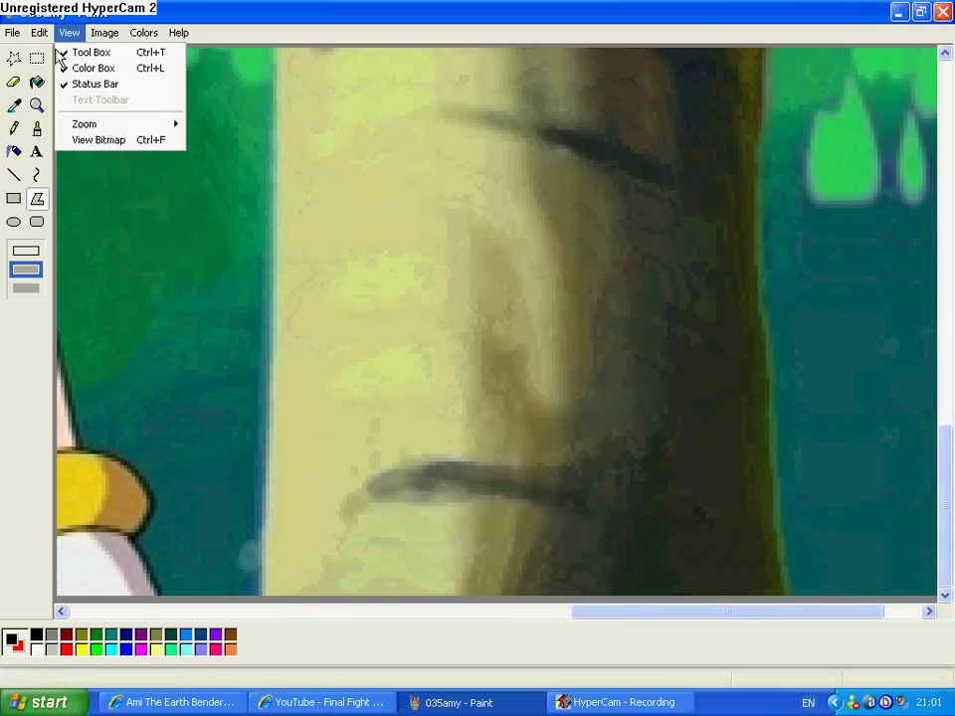
{"action": "key", "text": "Escape"}
Start a red-filled hair polygon at the side strand's outer edge, drawing a large spike across the tree trunk and back inward
{"action": "scroll", "coordinate": [622, 159], "scroll_direction": "up", "scroll_amount": 5}
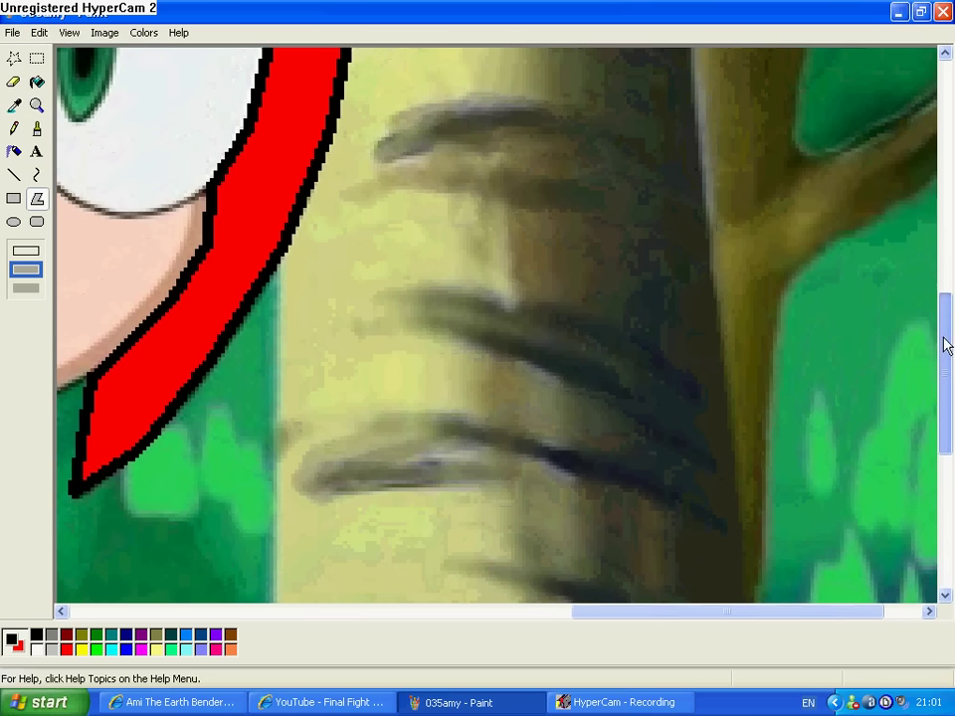
{"action": "left_click_drag", "start_coordinate": [326, 145], "coordinate": [787, 405]}
{"action": "scroll", "coordinate": [948, 448], "scroll_direction": "down", "scroll_amount": 3}
{"action": "mouse_move", "coordinate": [781, 217]}
{"action": "left_mouse_down"}
{"action": "mouse_move", "coordinate": [468, 437]}
{"action": "mouse_move", "coordinate": [436, 496]}
{"action": "left_mouse_up"}
{"action": "left_click_drag", "start_coordinate": [945, 452], "coordinate": [944, 512]}
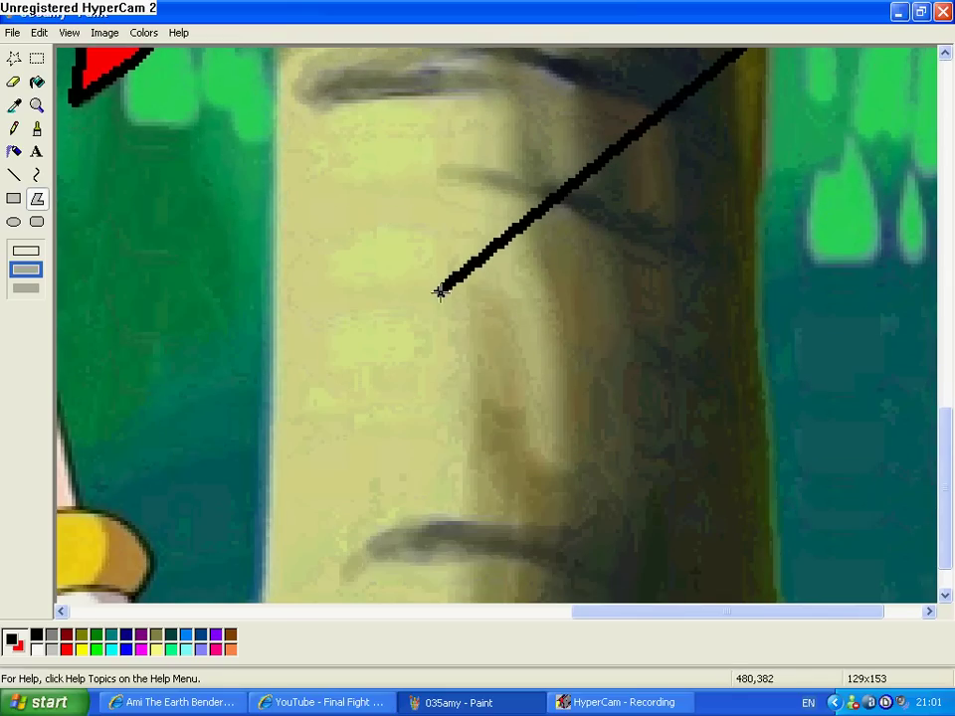
Add a second spike to the hair outline, reaching just past the trunk's far edge and returning inward above the image's bottom
{"action": "left_click_drag", "start_coordinate": [440, 290], "coordinate": [847, 437]}
{"action": "left_click_drag", "start_coordinate": [935, 538], "coordinate": [935, 557]}
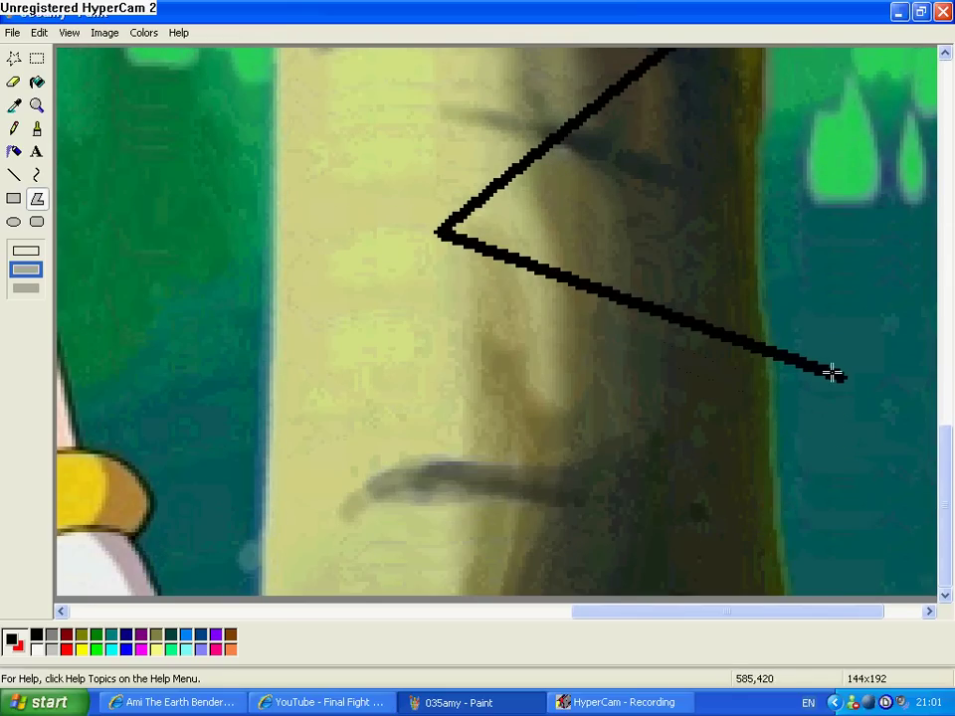
{"action": "left_click_drag", "start_coordinate": [834, 372], "coordinate": [842, 376]}
{"action": "mouse_move", "coordinate": [841, 376]}
{"action": "left_mouse_down"}
{"action": "mouse_move", "coordinate": [528, 452]}
{"action": "mouse_move", "coordinate": [487, 499]}
{"action": "left_mouse_up"}
Continue the outline through a third spike, along the image's bottom edge, around the glove and bracelet, and up the lower arm
{"action": "mouse_move", "coordinate": [487, 499]}
{"action": "left_mouse_down"}
{"action": "mouse_move", "coordinate": [845, 584]}
{"action": "mouse_move", "coordinate": [849, 593]}
{"action": "mouse_move", "coordinate": [227, 582]}
{"action": "mouse_move", "coordinate": [163, 594]}
{"action": "mouse_move", "coordinate": [135, 542]}
{"action": "mouse_move", "coordinate": [150, 511]}
{"action": "mouse_move", "coordinate": [143, 479]}
{"action": "mouse_move", "coordinate": [117, 454]}
{"action": "mouse_move", "coordinate": [80, 441]}
{"action": "left_mouse_up"}
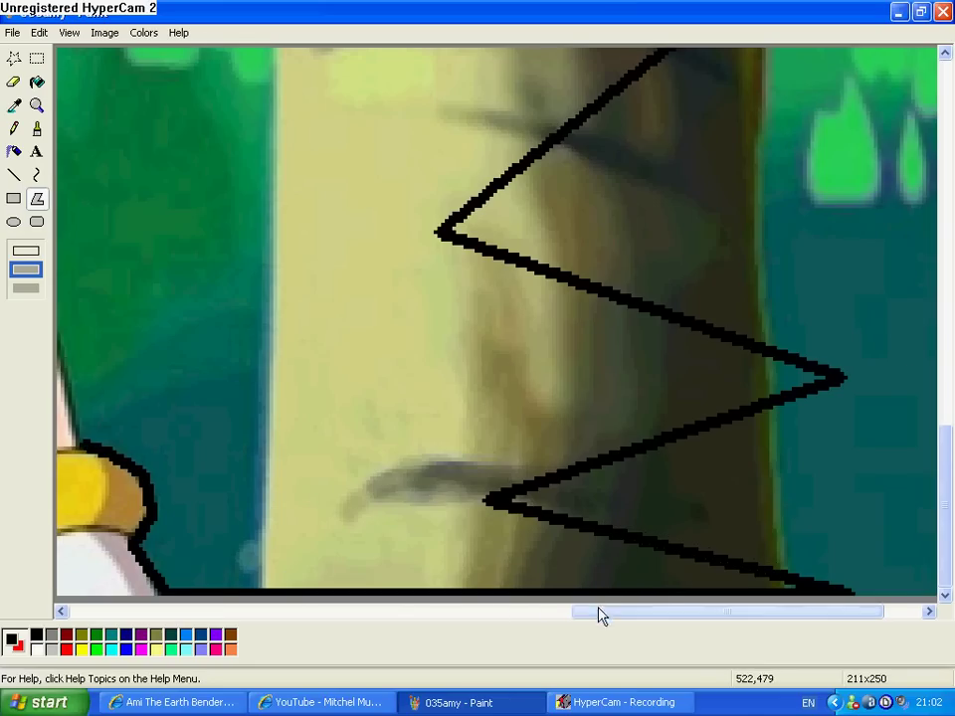
{"action": "left_click_drag", "start_coordinate": [599, 614], "coordinate": [494, 614]}
{"action": "left_click_drag", "start_coordinate": [380, 443], "coordinate": [349, 287]}
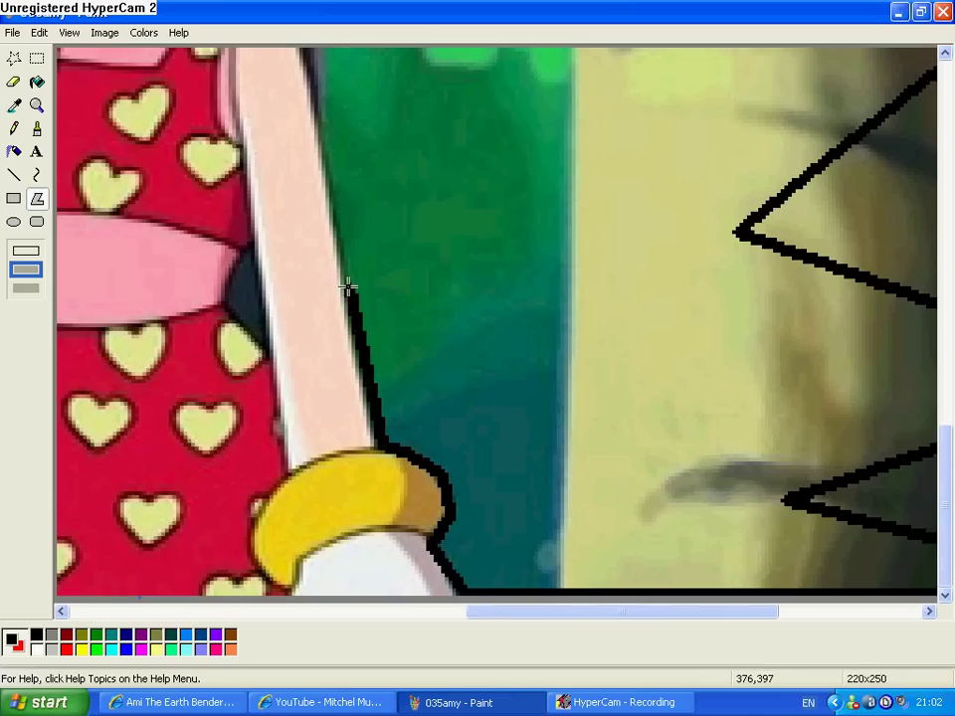
{"action": "left_click_drag", "start_coordinate": [952, 463], "coordinate": [946, 398]}
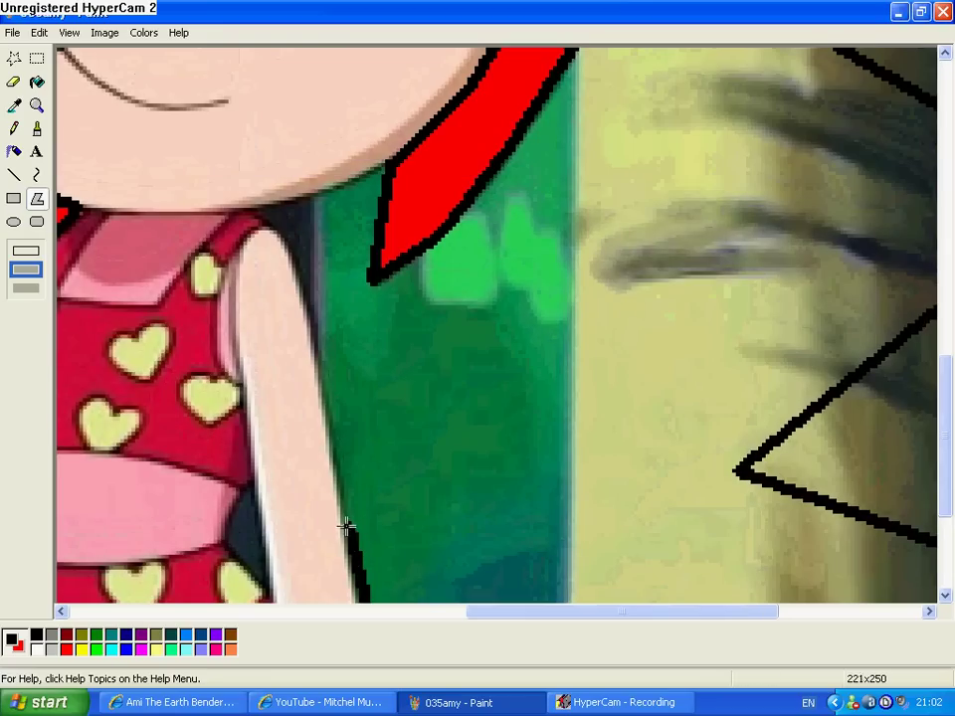
Run the outline over the shoulder, along the jaw and around the strand to its starting point, closing the red-filled hair polygon
{"action": "left_click_drag", "start_coordinate": [345, 526], "coordinate": [375, 272]}
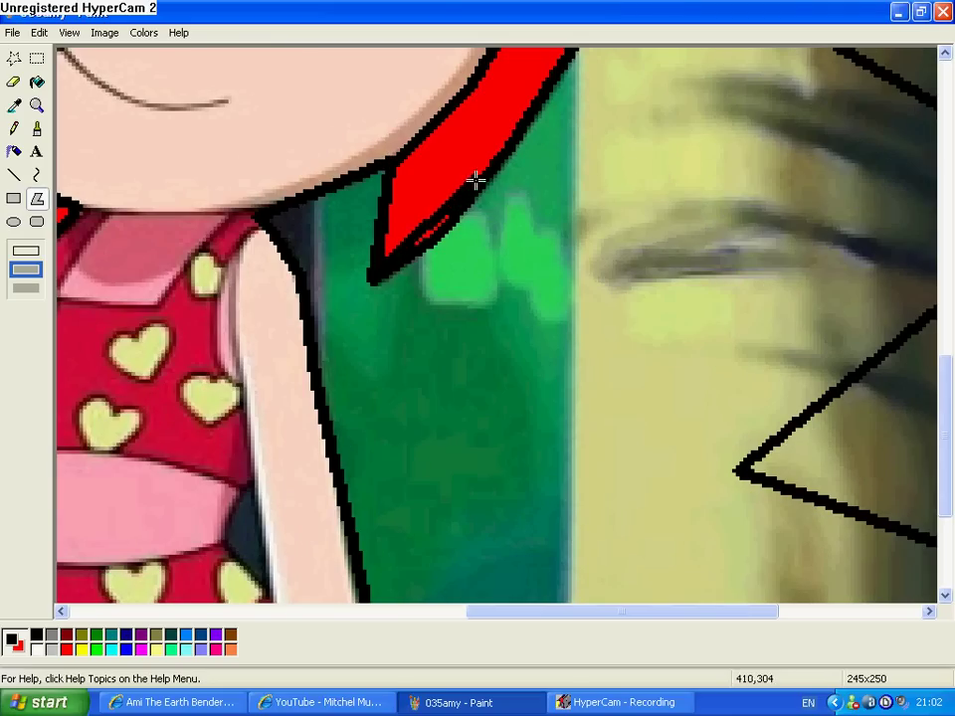
{"action": "scroll", "coordinate": [480, 182], "scroll_direction": "up", "scroll_amount": 3}
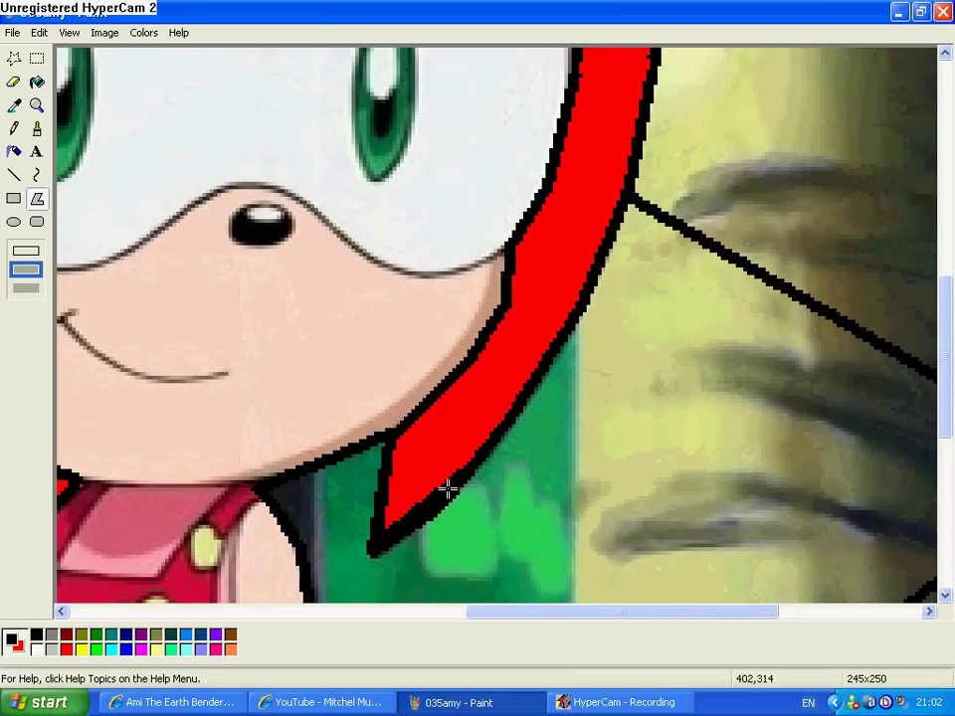
{"action": "mouse_move", "coordinate": [448, 487]}
{"action": "left_mouse_down"}
{"action": "mouse_move", "coordinate": [576, 319]}
{"action": "mouse_move", "coordinate": [632, 198]}
{"action": "left_mouse_up"}
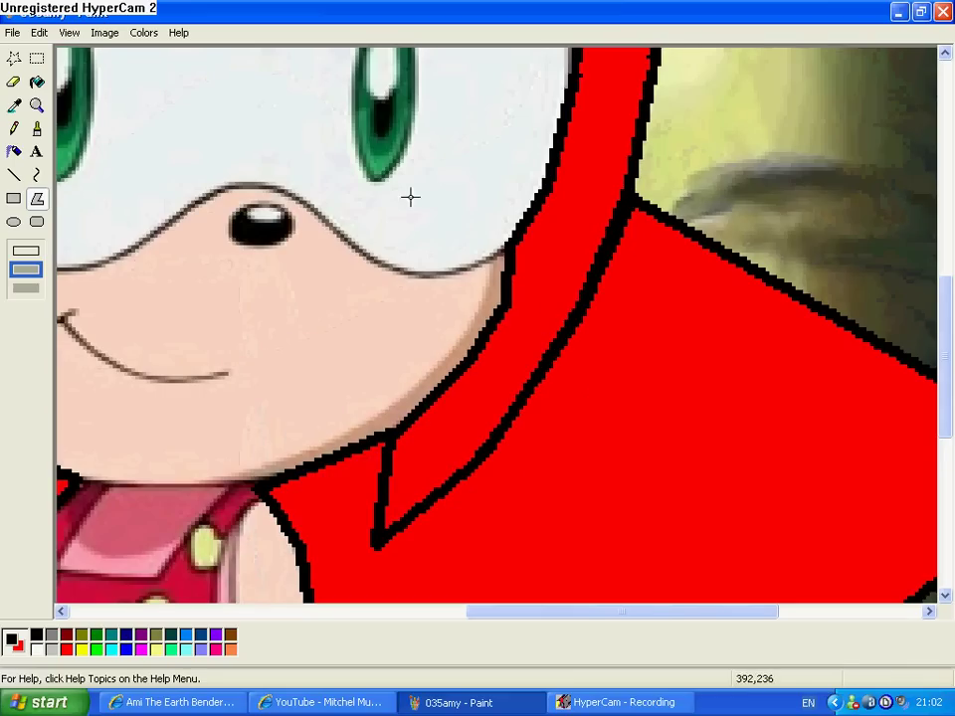
{"action": "left_click", "coordinate": [36, 105]}
{"action": "left_click", "coordinate": [94, 80]}
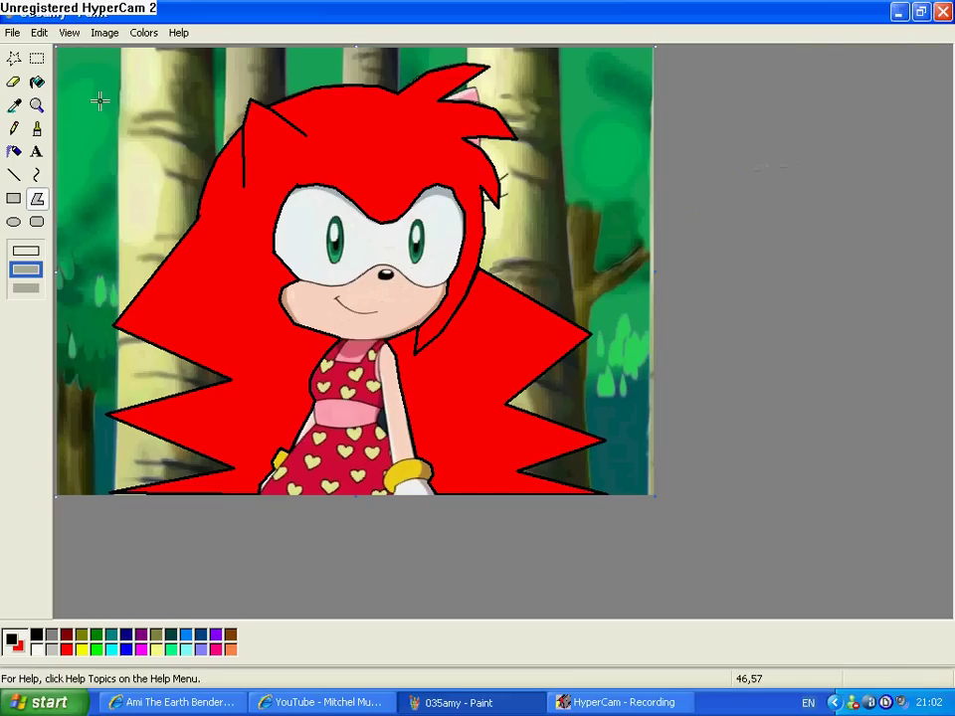
Brush red over the black outline of the side strand so it merges with the new spiky hair
{"action": "left_click", "coordinate": [36, 104]}
{"action": "left_click", "coordinate": [435, 311]}
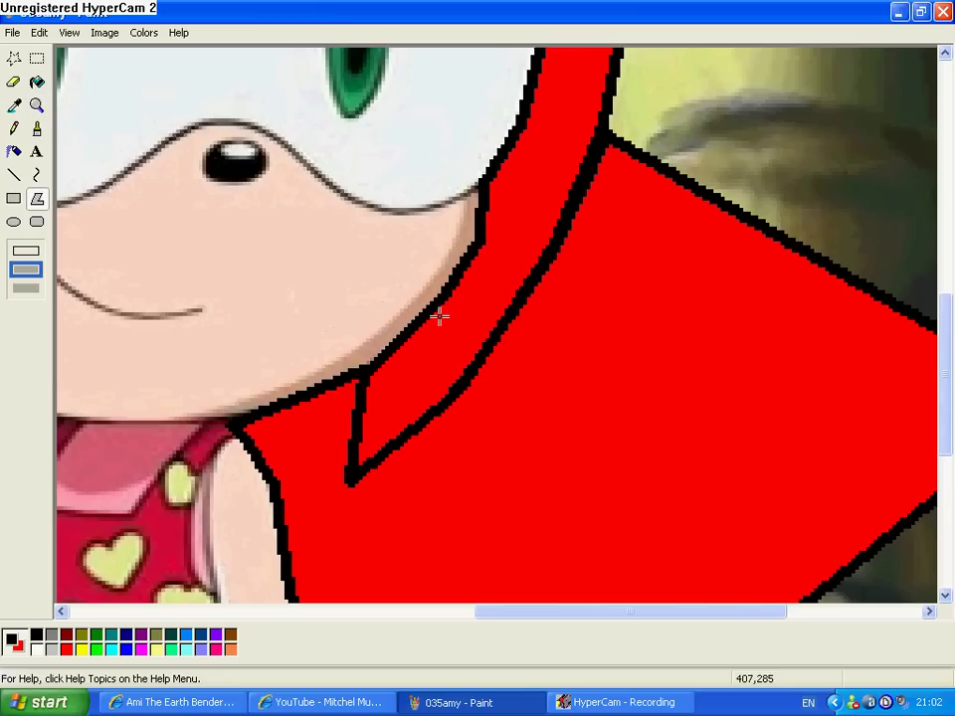
{"action": "left_click", "coordinate": [37, 128]}
{"action": "mouse_move", "coordinate": [333, 465]}
{"action": "left_mouse_down"}
{"action": "mouse_move", "coordinate": [353, 410]}
{"action": "mouse_move", "coordinate": [363, 431]}
{"action": "mouse_move", "coordinate": [362, 395]}
{"action": "mouse_move", "coordinate": [371, 481]}
{"action": "mouse_move", "coordinate": [422, 428]}
{"action": "mouse_move", "coordinate": [392, 447]}
{"action": "mouse_move", "coordinate": [468, 394]}
{"action": "mouse_move", "coordinate": [428, 416]}
{"action": "mouse_move", "coordinate": [548, 266]}
{"action": "mouse_move", "coordinate": [593, 148]}
{"action": "left_mouse_up"}
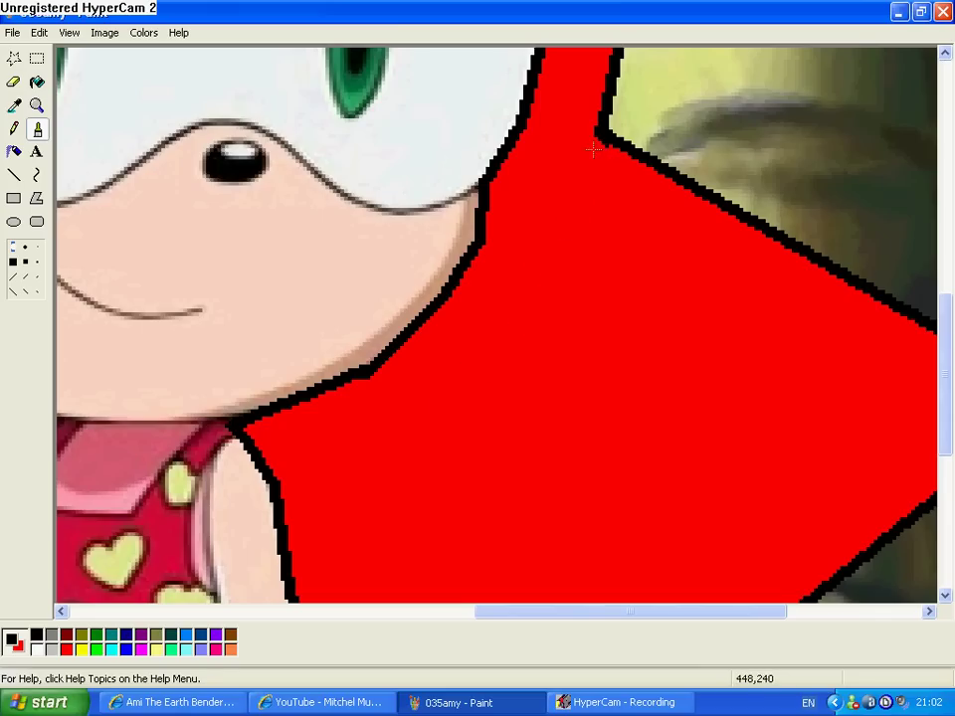
{"action": "left_click", "coordinate": [36, 104]}
Cover the pink ear tip between the two upper hair strands with a black-outlined, red-filled polygon
{"action": "left_click", "coordinate": [37, 105]}
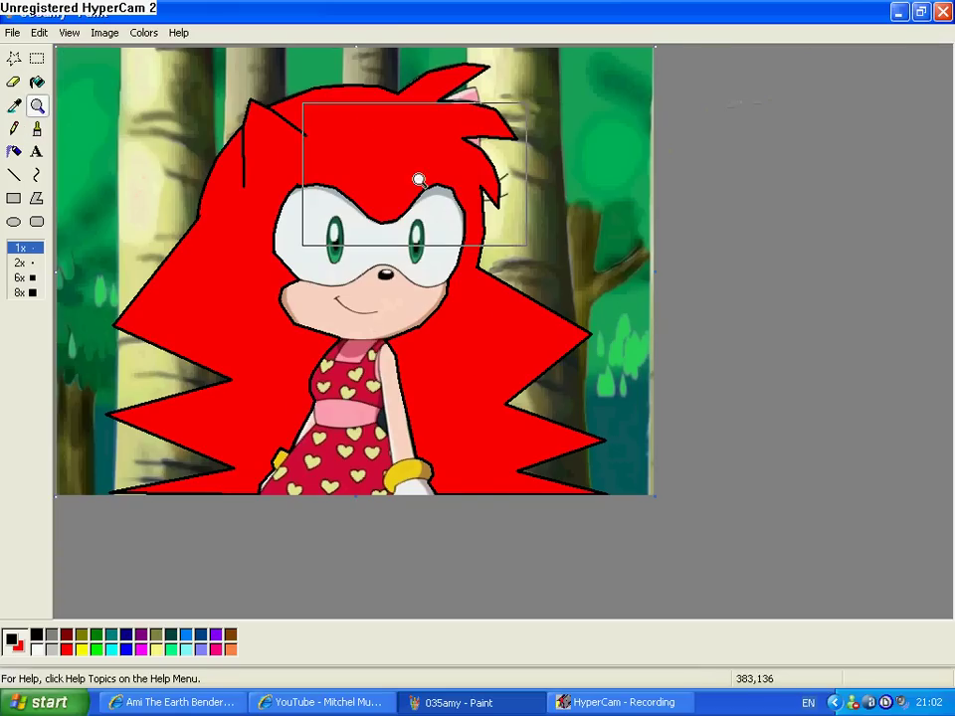
{"action": "left_click", "coordinate": [465, 141]}
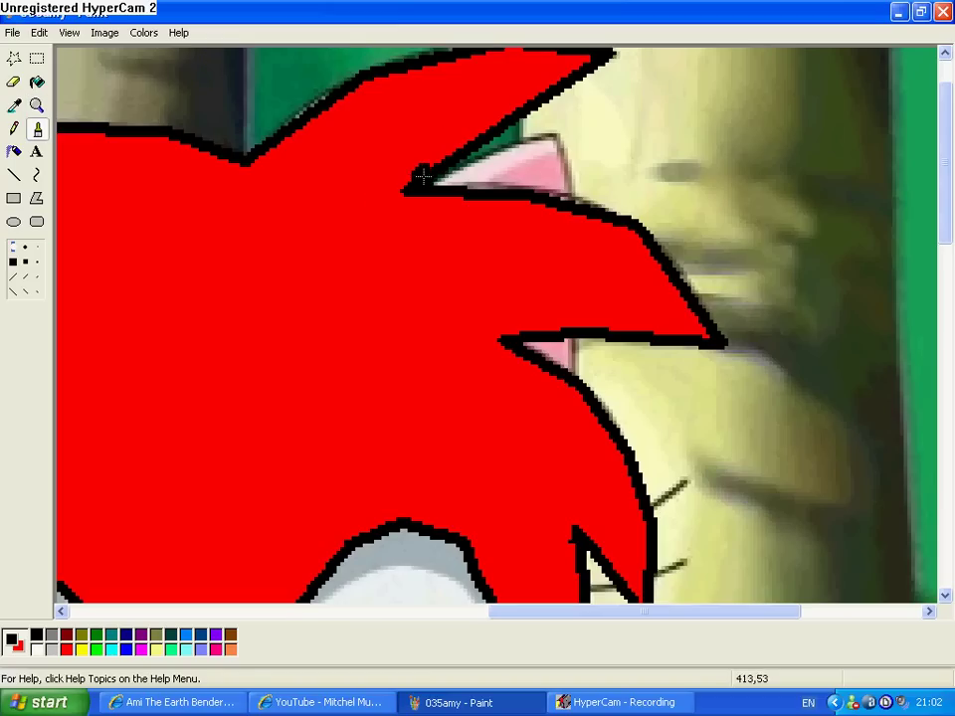
{"action": "left_click", "coordinate": [37, 198]}
{"action": "left_click_drag", "start_coordinate": [408, 207], "coordinate": [575, 203]}
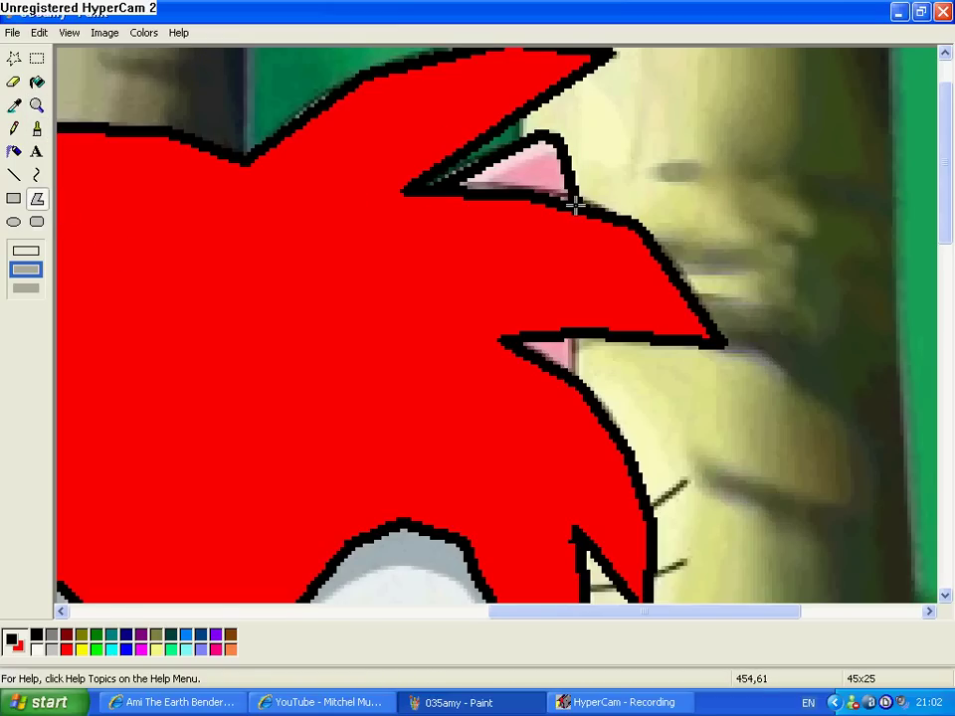
{"action": "double_click", "coordinate": [457, 188]}
Cover the small pink ear remnant beneath the second strand with a black-outlined, red-filled triangular polygon
{"action": "left_click_drag", "start_coordinate": [574, 332], "coordinate": [574, 375]}
{"action": "left_click", "coordinate": [503, 336]}
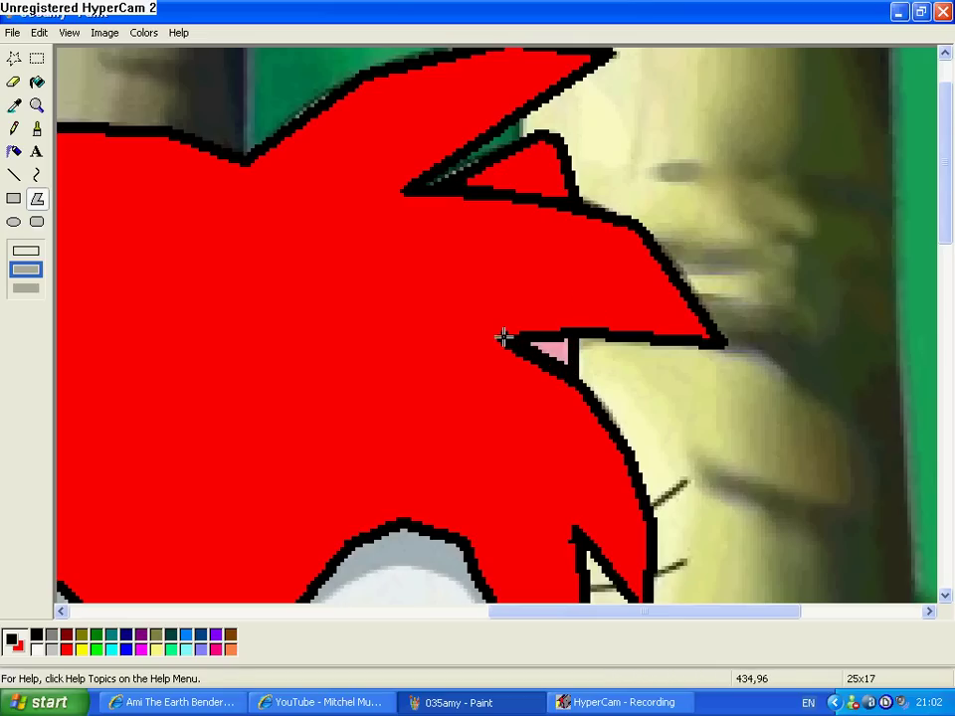
{"action": "double_click", "coordinate": [541, 323]}
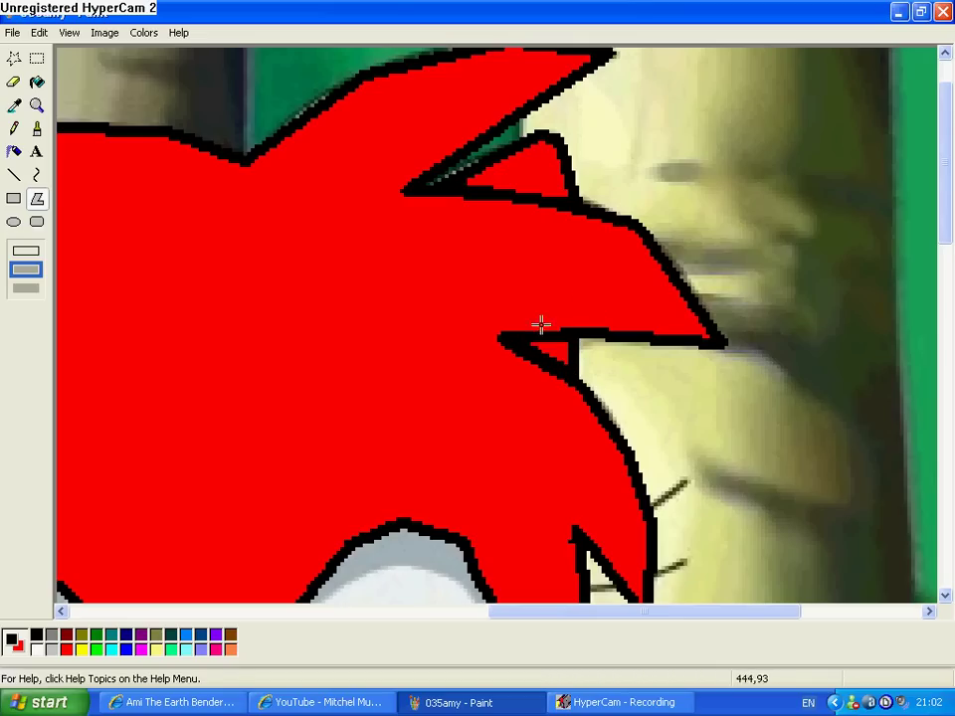
Cover the dark gap between the waist and the arm with a black-outlined, red-filled triangular polygon
{"action": "left_click", "coordinate": [36, 104]}
{"action": "left_click", "coordinate": [107, 100]}
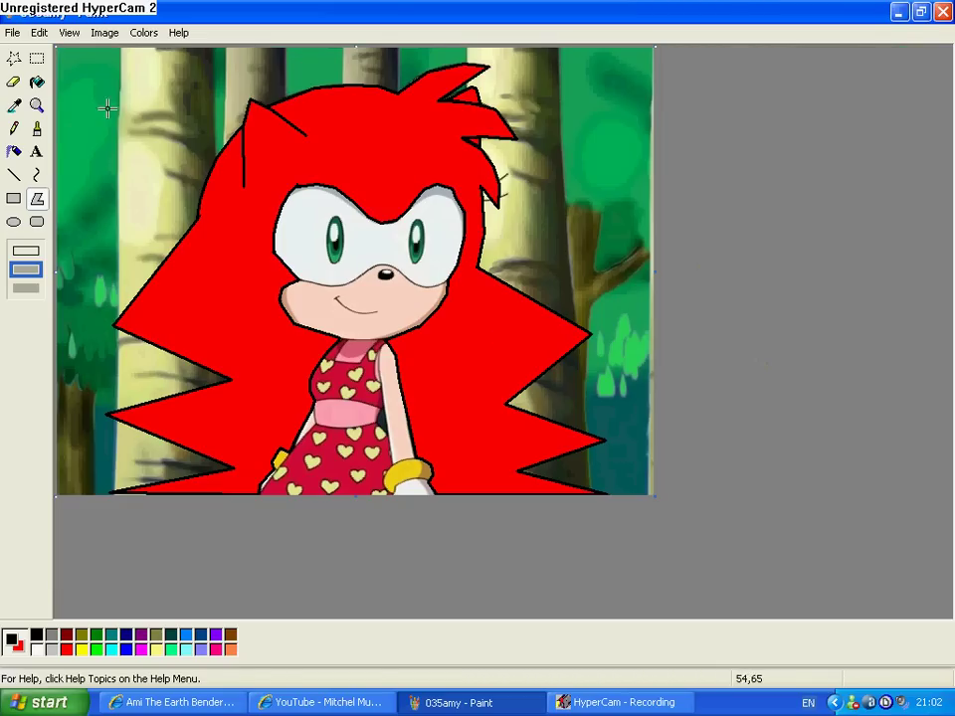
{"action": "left_click", "coordinate": [35, 104]}
{"action": "left_click", "coordinate": [363, 420]}
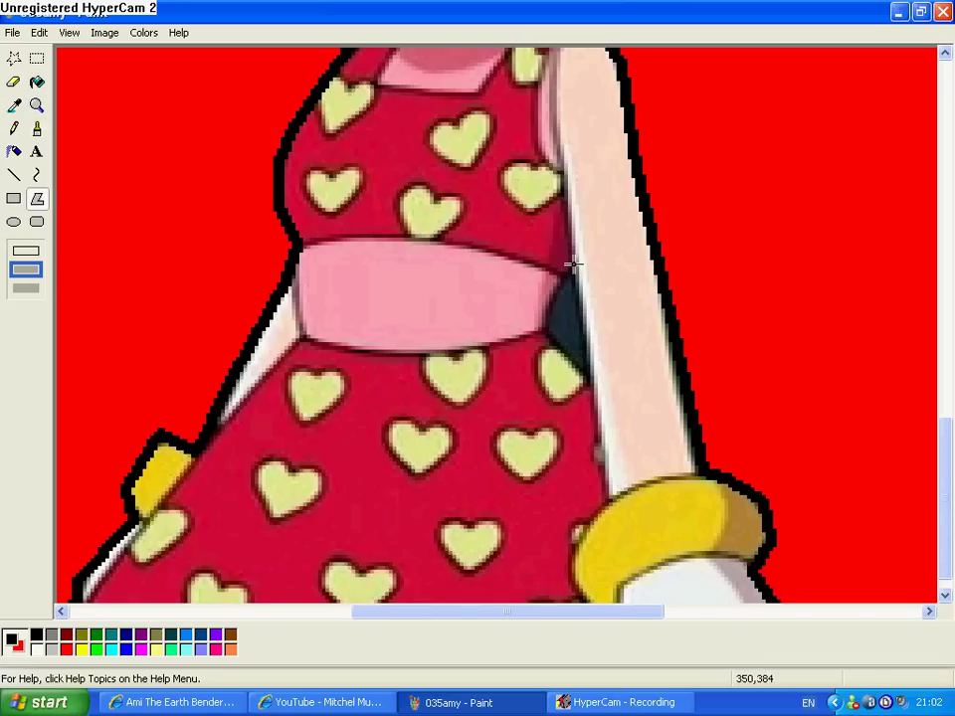
{"action": "left_click_drag", "start_coordinate": [574, 264], "coordinate": [597, 378]}
{"action": "double_click", "coordinate": [574, 275]}
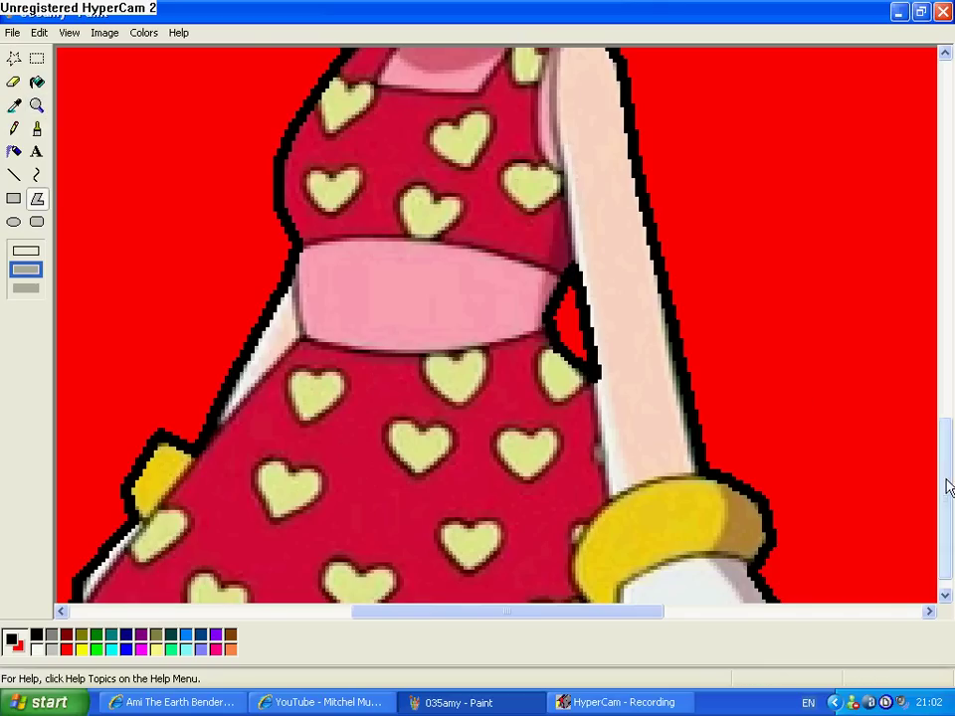
Change the palette's hot pink into a custom light pink with red 255, green 174 and blue 215
{"action": "left_click_drag", "start_coordinate": [948, 487], "coordinate": [944, 436]}
{"action": "double_click", "coordinate": [216, 649]}
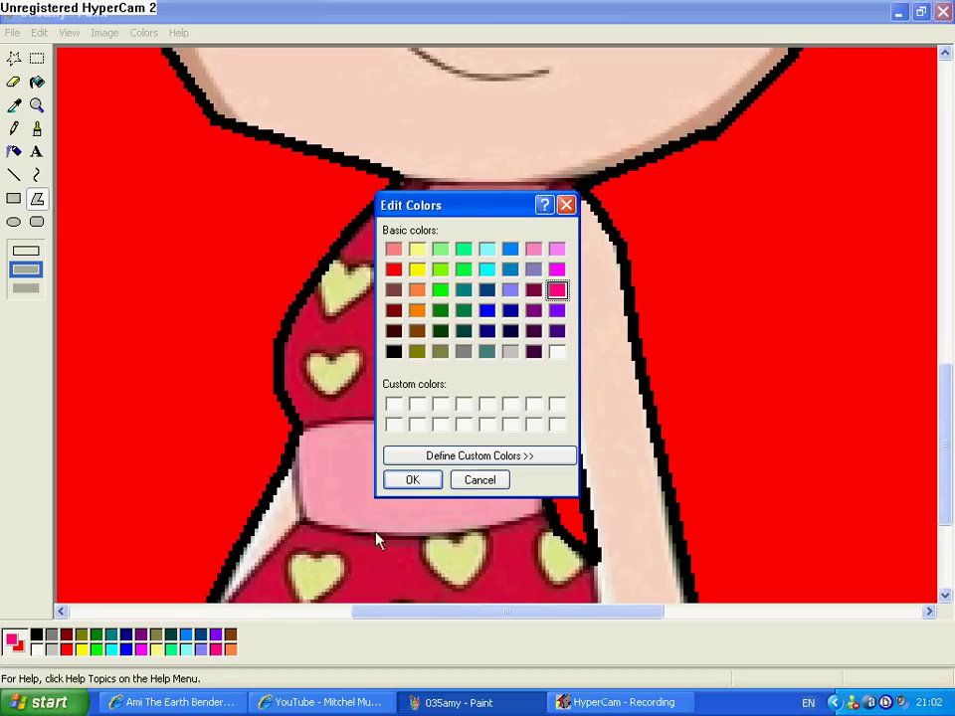
{"action": "left_click", "coordinate": [484, 454]}
{"action": "left_click", "coordinate": [776, 256]}
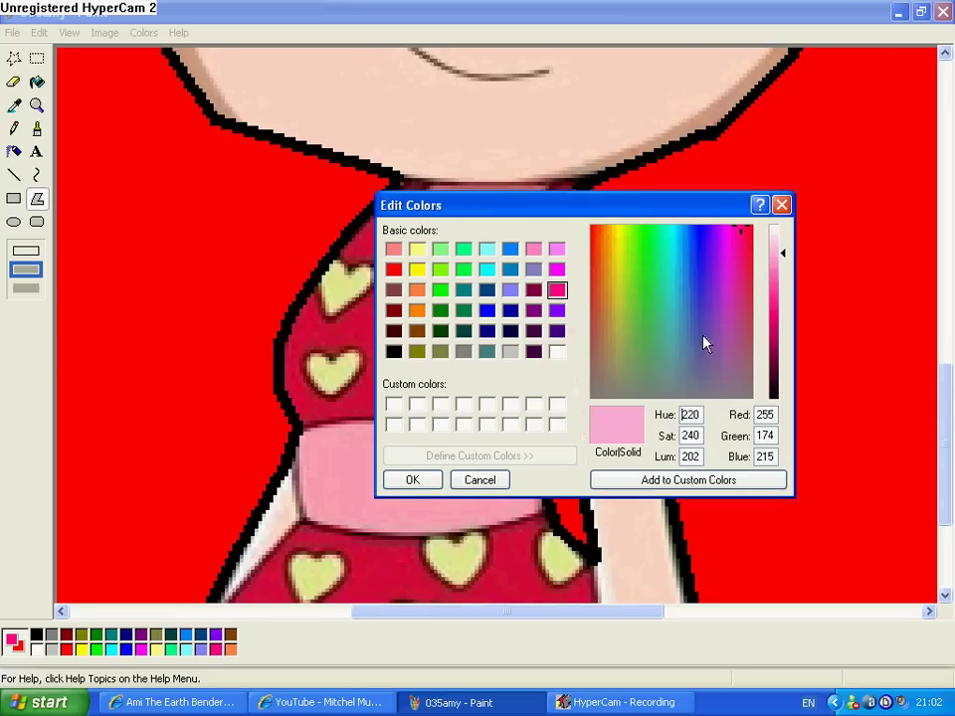
{"action": "left_click", "coordinate": [430, 480]}
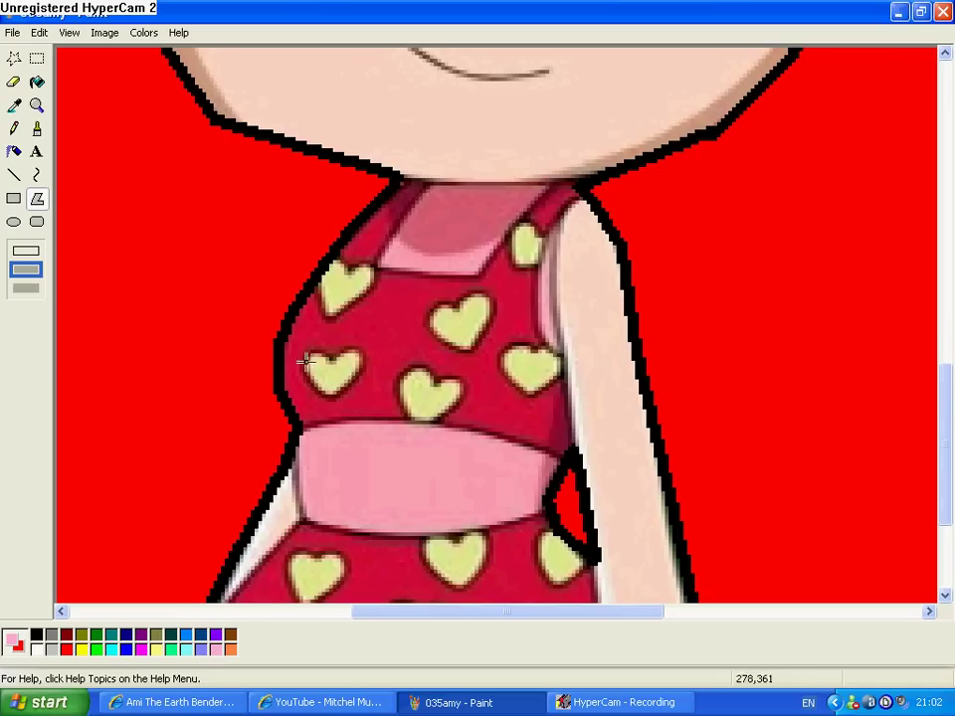
Draw a black-outlined, light-pink polygon over the dress neckline, from the neck down to the top of the bodice
{"action": "left_click", "coordinate": [36, 128]}
{"action": "left_click", "coordinate": [38, 199]}
{"action": "mouse_move", "coordinate": [416, 189]}
{"action": "left_mouse_down"}
{"action": "mouse_move", "coordinate": [588, 188]}
{"action": "mouse_move", "coordinate": [537, 252]}
{"action": "mouse_move", "coordinate": [537, 278]}
{"action": "mouse_move", "coordinate": [338, 261]}
{"action": "mouse_move", "coordinate": [401, 175]}
{"action": "left_mouse_up"}
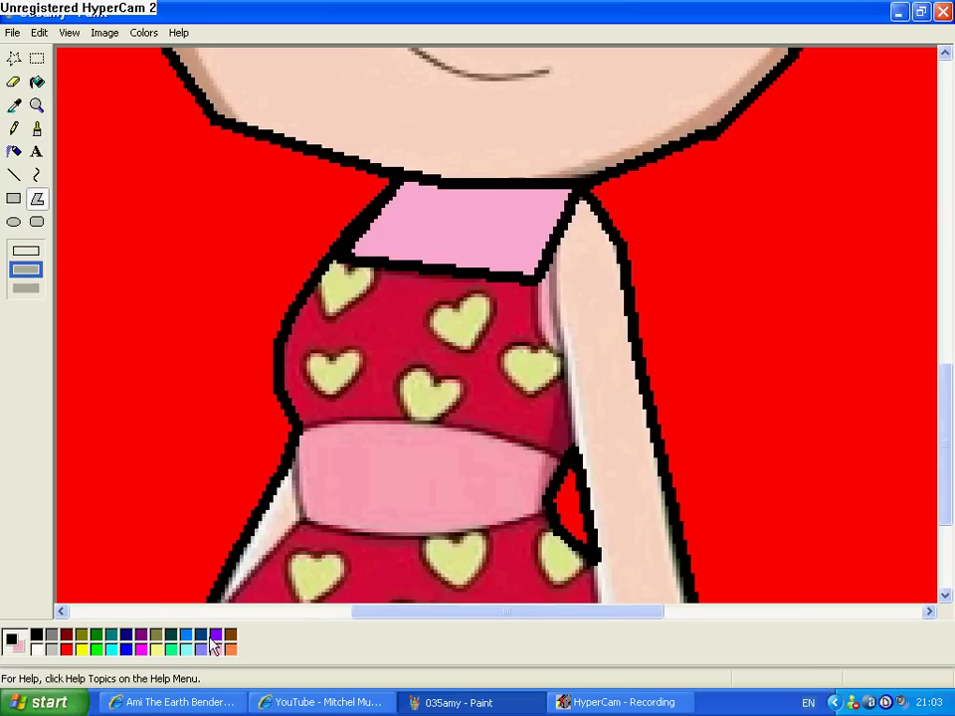
Cover the heart-patterned bodice between the neckline and the waistband with a black-outlined, cyan-filled polygon
{"action": "right_click", "coordinate": [112, 649]}
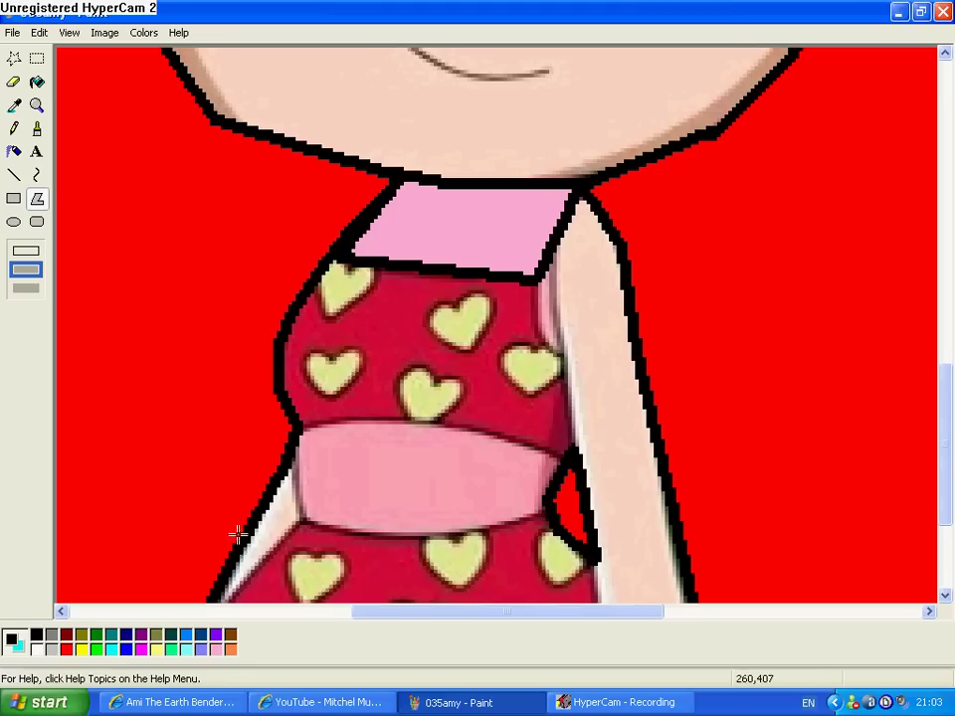
{"action": "mouse_move", "coordinate": [334, 257]}
{"action": "left_mouse_down"}
{"action": "mouse_move", "coordinate": [287, 331]}
{"action": "mouse_move", "coordinate": [288, 386]}
{"action": "mouse_move", "coordinate": [301, 428]}
{"action": "mouse_move", "coordinate": [463, 424]}
{"action": "mouse_move", "coordinate": [562, 458]}
{"action": "mouse_move", "coordinate": [566, 339]}
{"action": "mouse_move", "coordinate": [551, 279]}
{"action": "mouse_move", "coordinate": [348, 268]}
{"action": "mouse_move", "coordinate": [337, 256]}
{"action": "left_mouse_up"}
{"action": "double_click", "coordinate": [336, 257]}
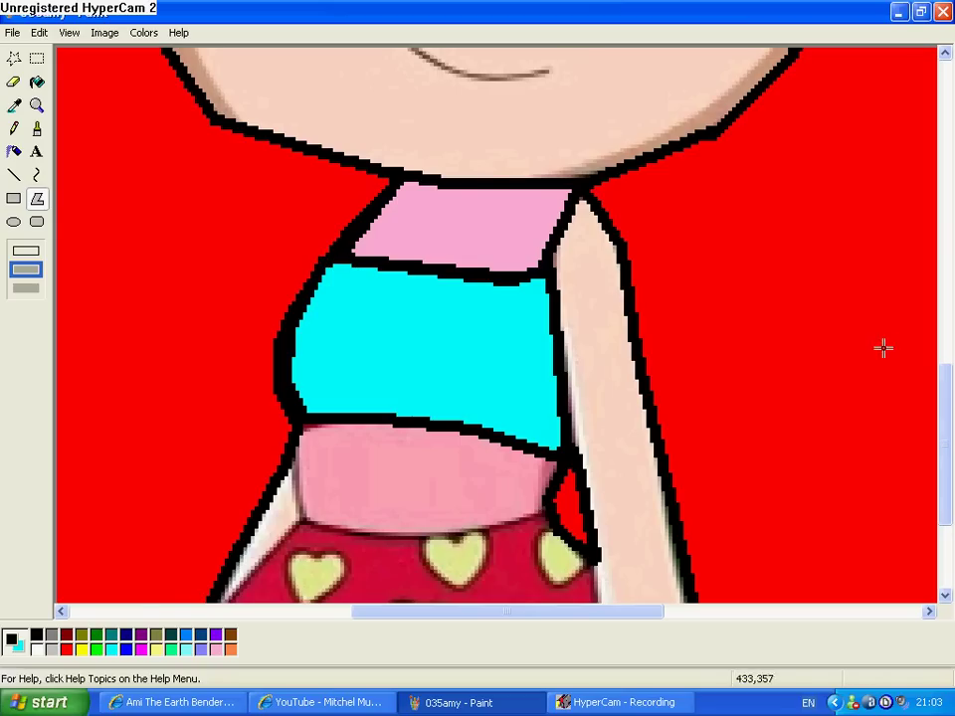
Trace the heart-patterned skirt from the waistband to the image's bottom edge and around the bracelet as a black-outlined, cyan-filled polygon
{"action": "left_click_drag", "start_coordinate": [947, 383], "coordinate": [945, 516]}
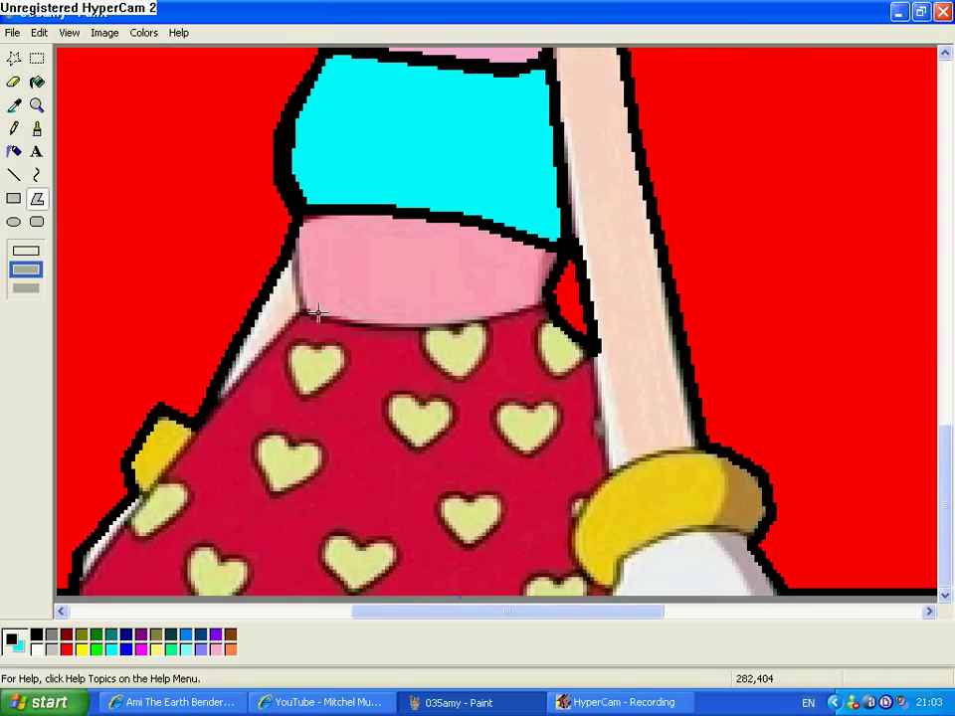
{"action": "left_click_drag", "start_coordinate": [315, 294], "coordinate": [610, 595]}
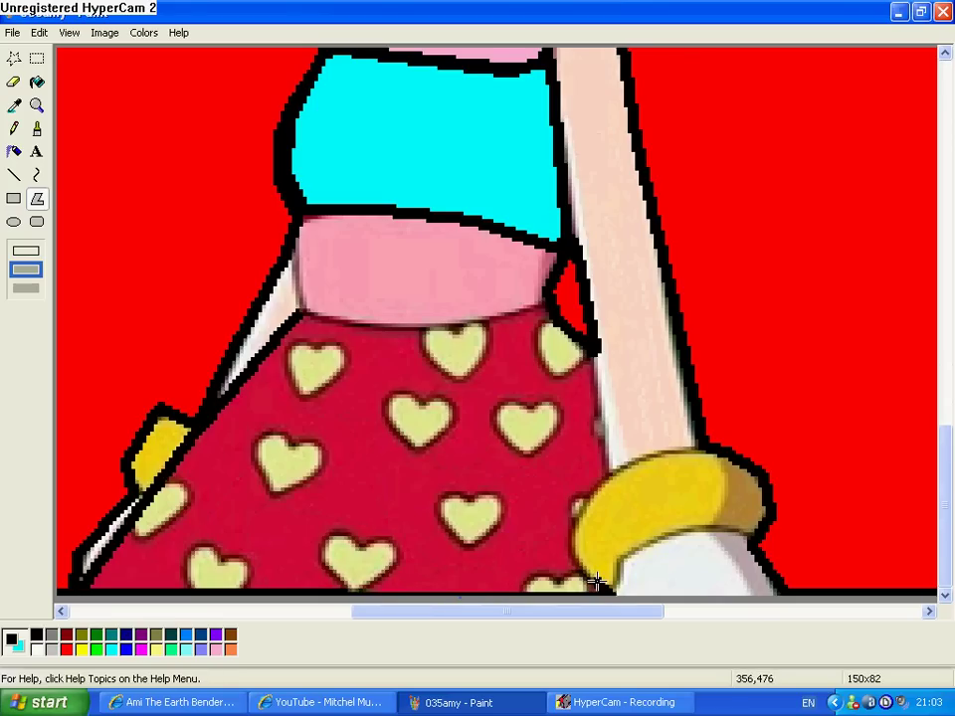
{"action": "left_click_drag", "start_coordinate": [592, 580], "coordinate": [504, 313]}
{"action": "left_click", "coordinate": [408, 333]}
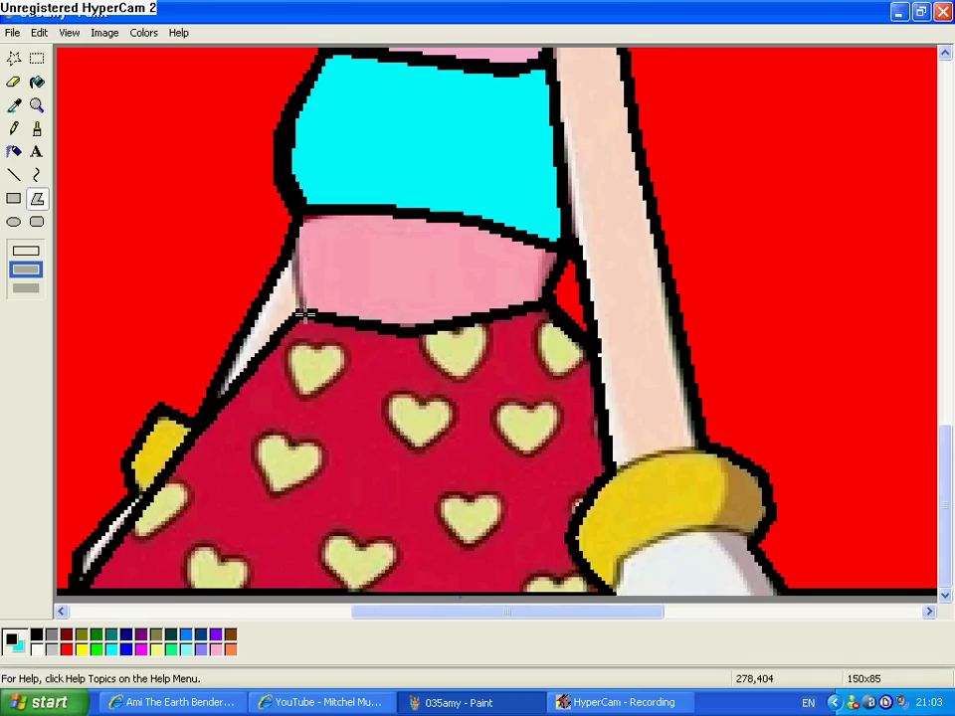
{"action": "double_click", "coordinate": [304, 315]}
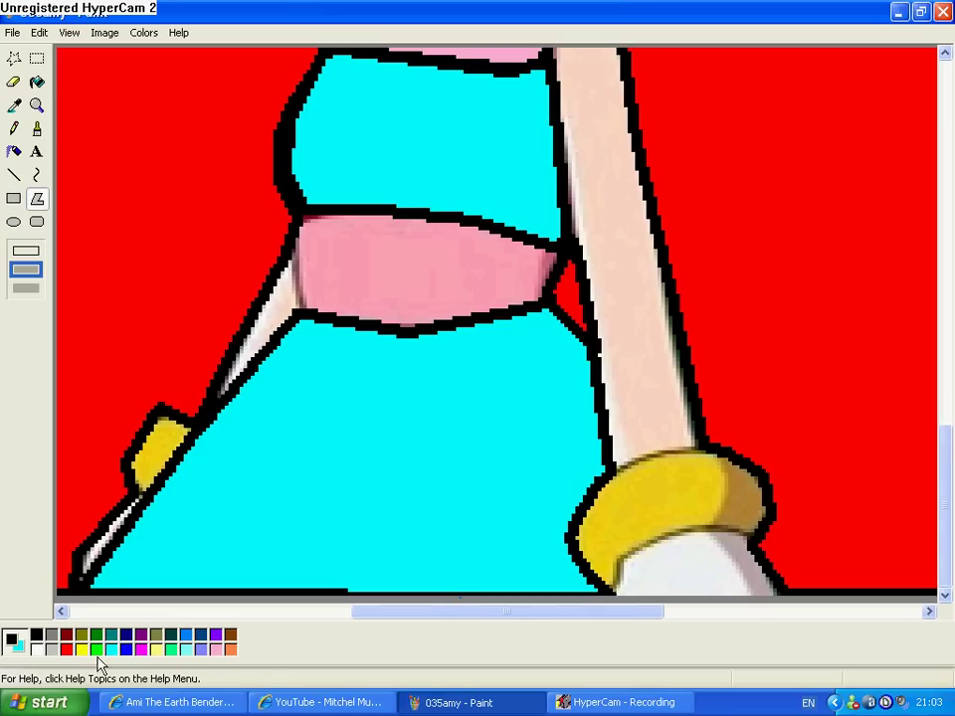
Cover both yellow bracelets with black-outlined, magenta-filled polygons
{"action": "left_click", "coordinate": [144, 648]}
{"action": "mouse_move", "coordinate": [606, 590]}
{"action": "left_mouse_down"}
{"action": "mouse_move", "coordinate": [633, 569]}
{"action": "mouse_move", "coordinate": [614, 566]}
{"action": "mouse_move", "coordinate": [612, 590]}
{"action": "left_mouse_up"}
{"action": "left_click", "coordinate": [37, 637]}
{"action": "left_click_drag", "start_coordinate": [609, 591], "coordinate": [492, 617]}
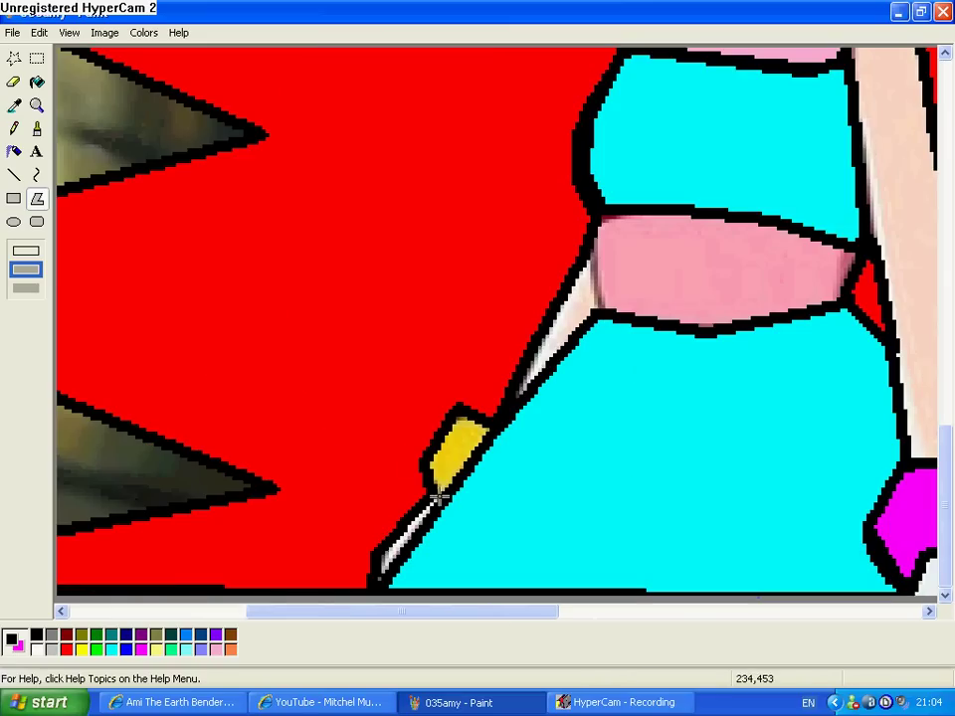
{"action": "mouse_move", "coordinate": [439, 498]}
{"action": "left_mouse_down"}
{"action": "mouse_move", "coordinate": [497, 424]}
{"action": "mouse_move", "coordinate": [465, 412]}
{"action": "mouse_move", "coordinate": [429, 457]}
{"action": "mouse_move", "coordinate": [439, 496]}
{"action": "left_mouse_up"}
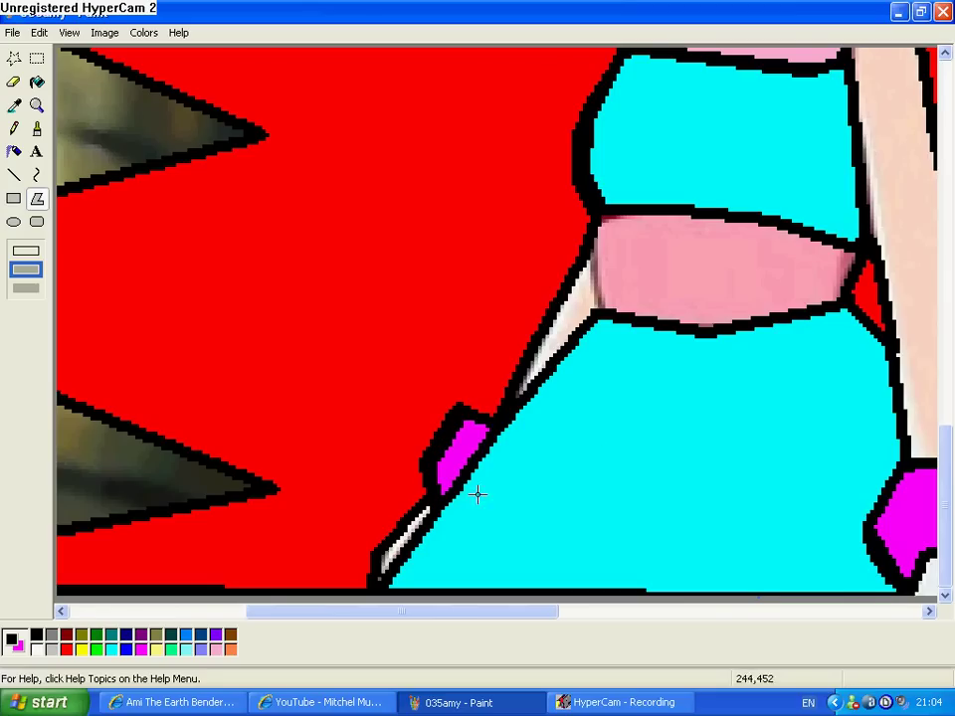
Draw three black straight lines down the cyan bodice, dividing it into four stripes
{"action": "left_click_drag", "start_coordinate": [502, 616], "coordinate": [534, 616]}
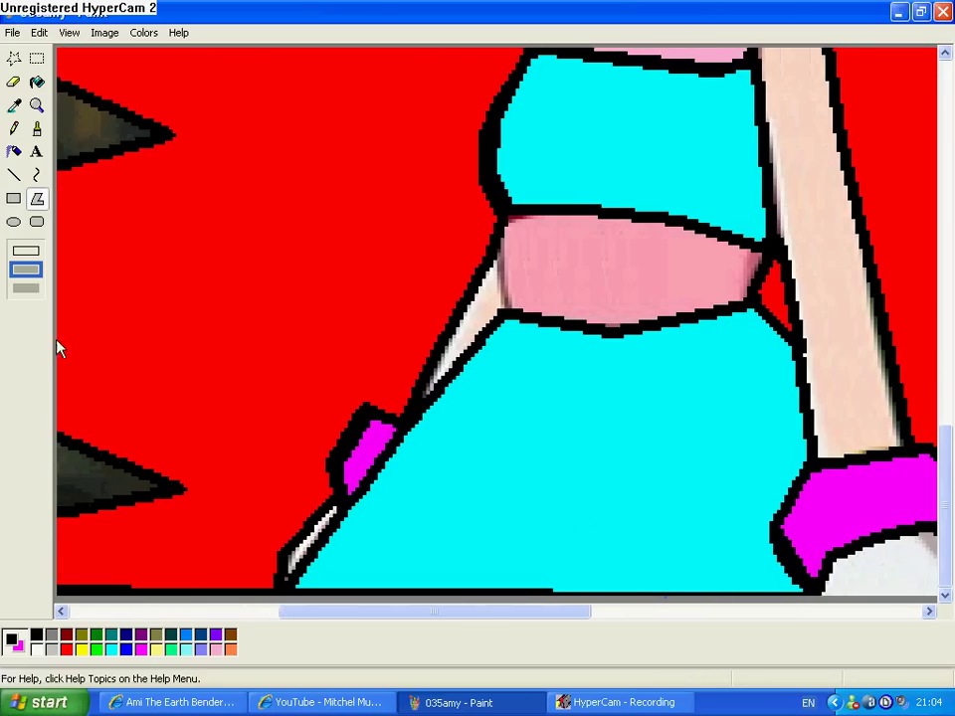
{"action": "left_click", "coordinate": [14, 174]}
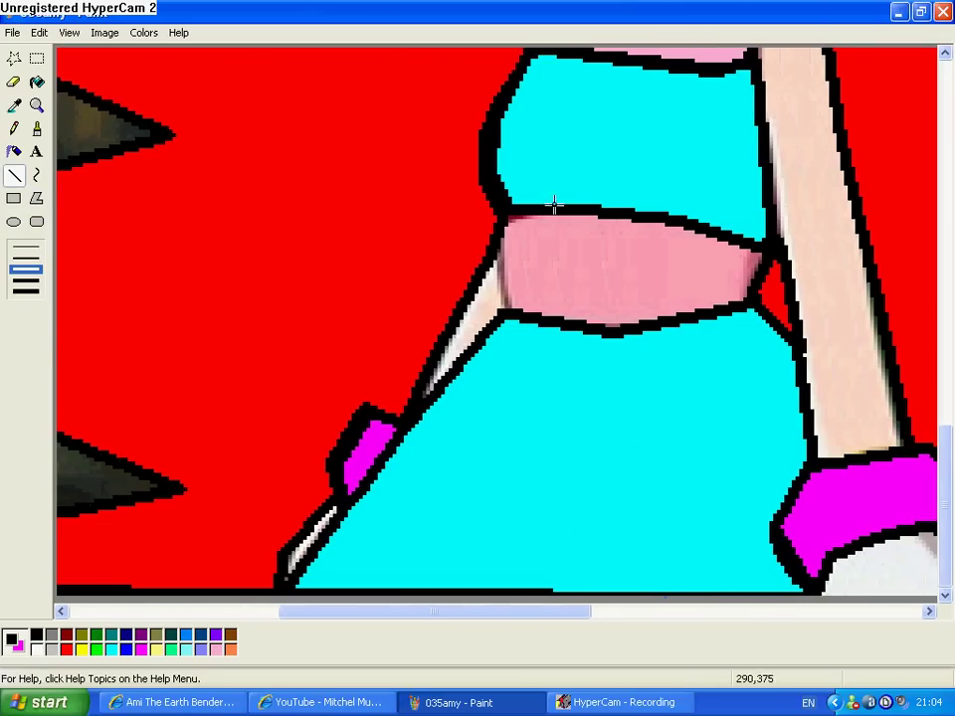
{"action": "left_click_drag", "start_coordinate": [601, 55], "coordinate": [557, 201]}
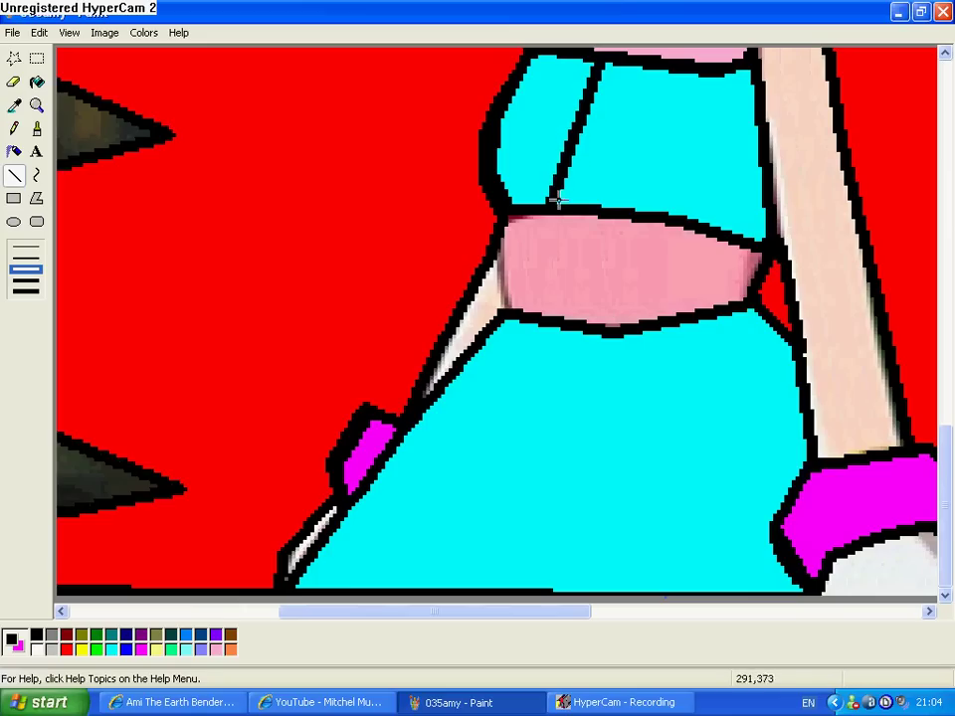
{"action": "mouse_move", "coordinate": [658, 73]}
{"action": "left_mouse_down"}
{"action": "mouse_move", "coordinate": [641, 213]}
{"action": "mouse_move", "coordinate": [651, 211]}
{"action": "left_mouse_up"}
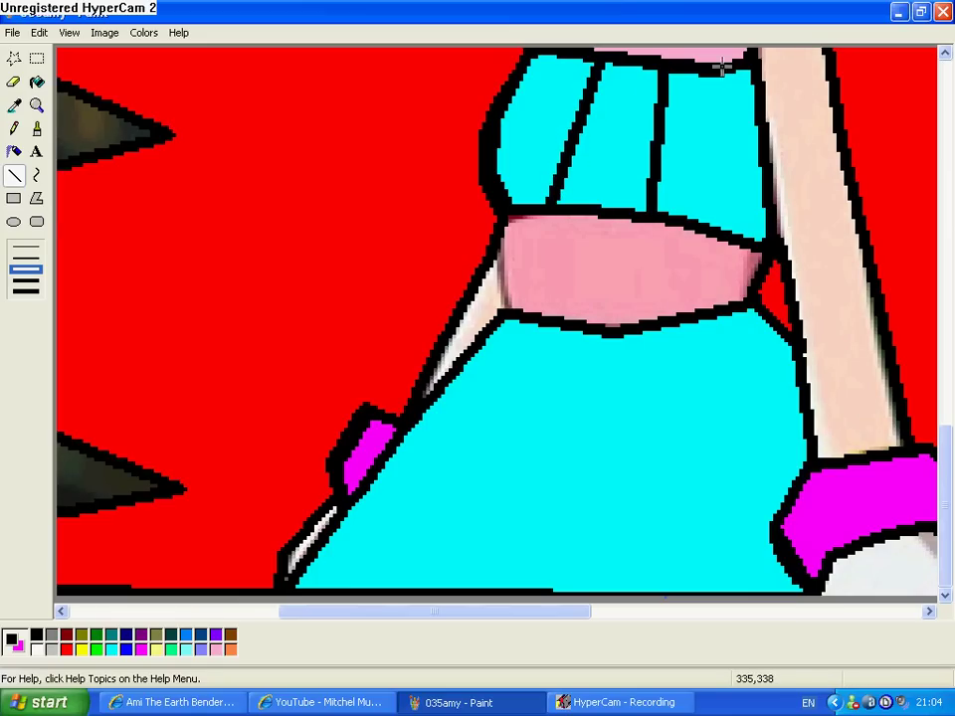
{"action": "mouse_move", "coordinate": [713, 74]}
{"action": "left_mouse_down"}
{"action": "mouse_move", "coordinate": [747, 182]}
{"action": "mouse_move", "coordinate": [731, 236]}
{"action": "left_mouse_up"}
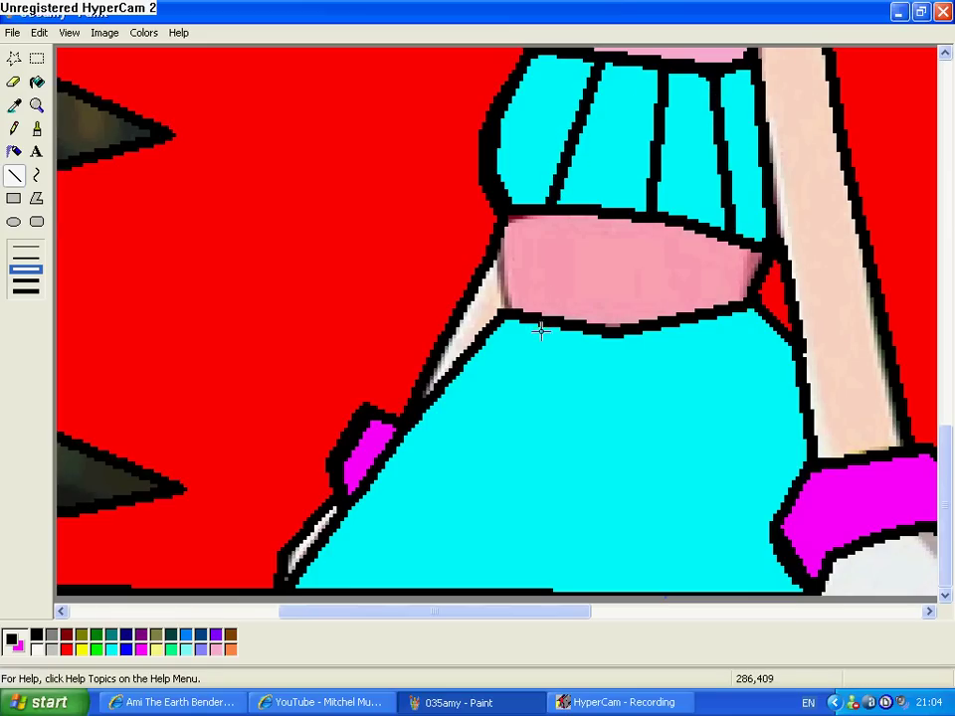
Draw three black straight lines fanning out from the waistband to the skirt's bottom edge, dividing the skirt into four stripes
{"action": "mouse_move", "coordinate": [540, 330]}
{"action": "left_mouse_down"}
{"action": "mouse_move", "coordinate": [442, 512]}
{"action": "mouse_move", "coordinate": [358, 588]}
{"action": "mouse_move", "coordinate": [368, 590]}
{"action": "left_mouse_up"}
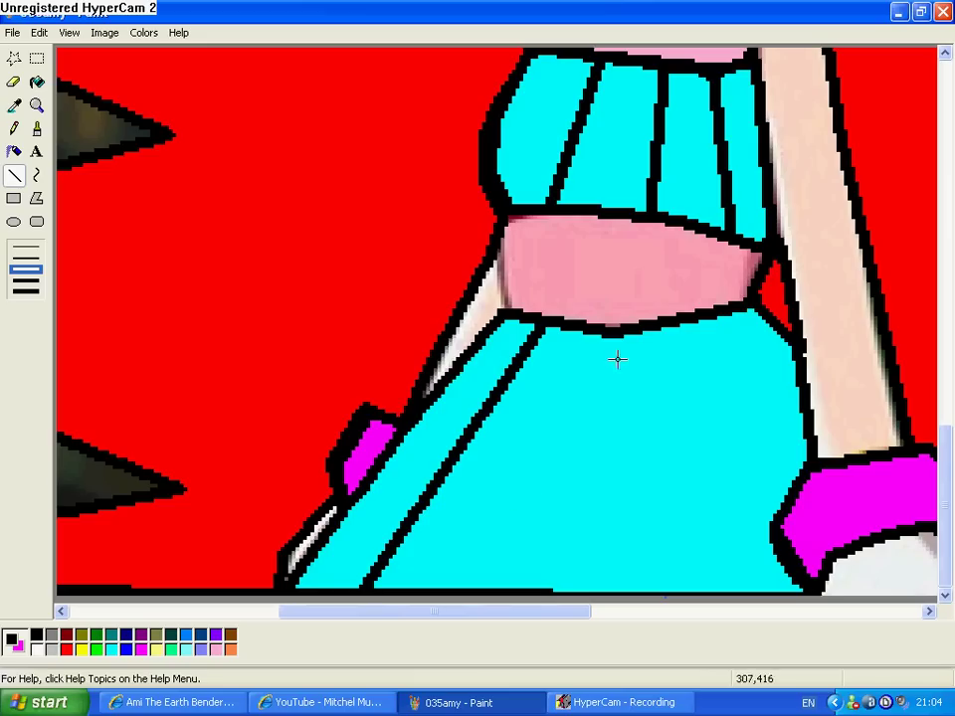
{"action": "left_click_drag", "start_coordinate": [635, 332], "coordinate": [520, 588]}
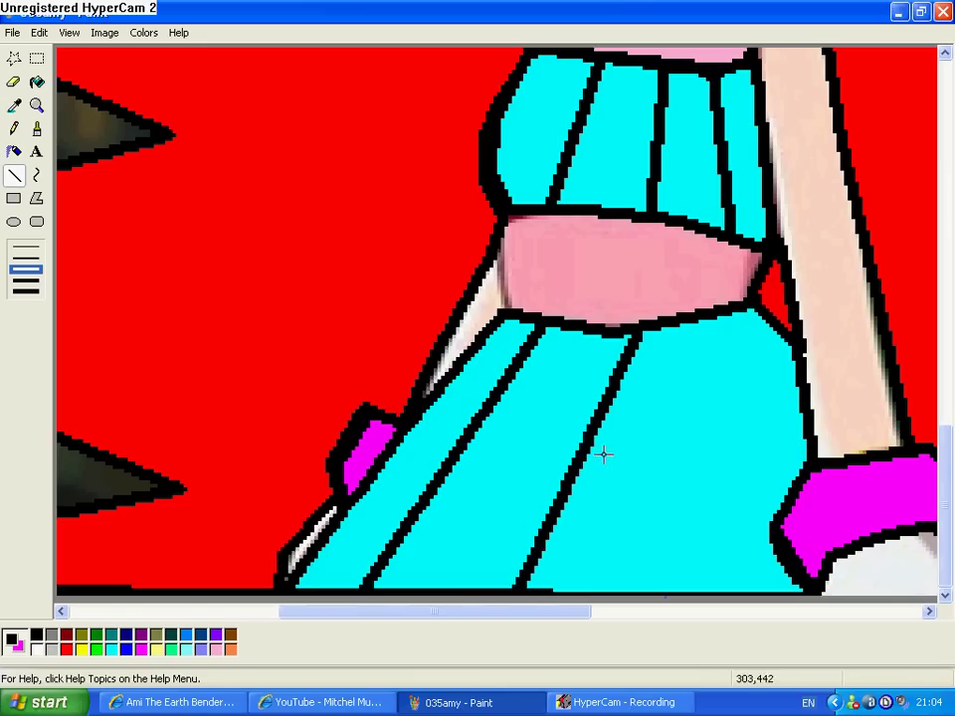
{"action": "left_click_drag", "start_coordinate": [712, 320], "coordinate": [686, 593]}
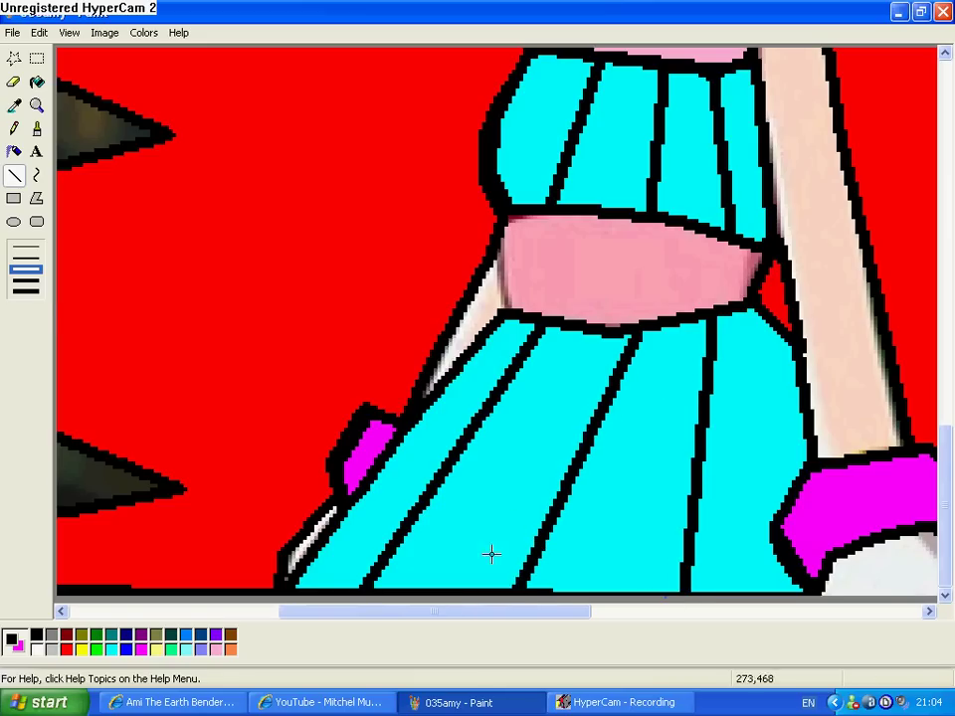
Fill every second stripe of the skirt and bodice with blue
{"action": "left_click", "coordinate": [37, 82]}
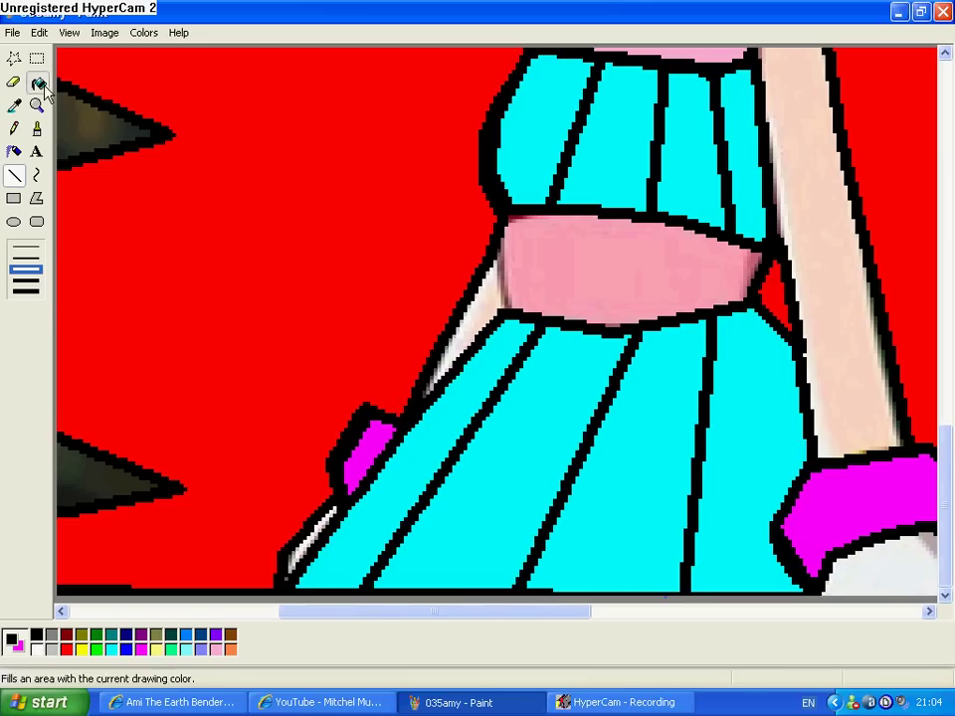
{"action": "left_click", "coordinate": [123, 649]}
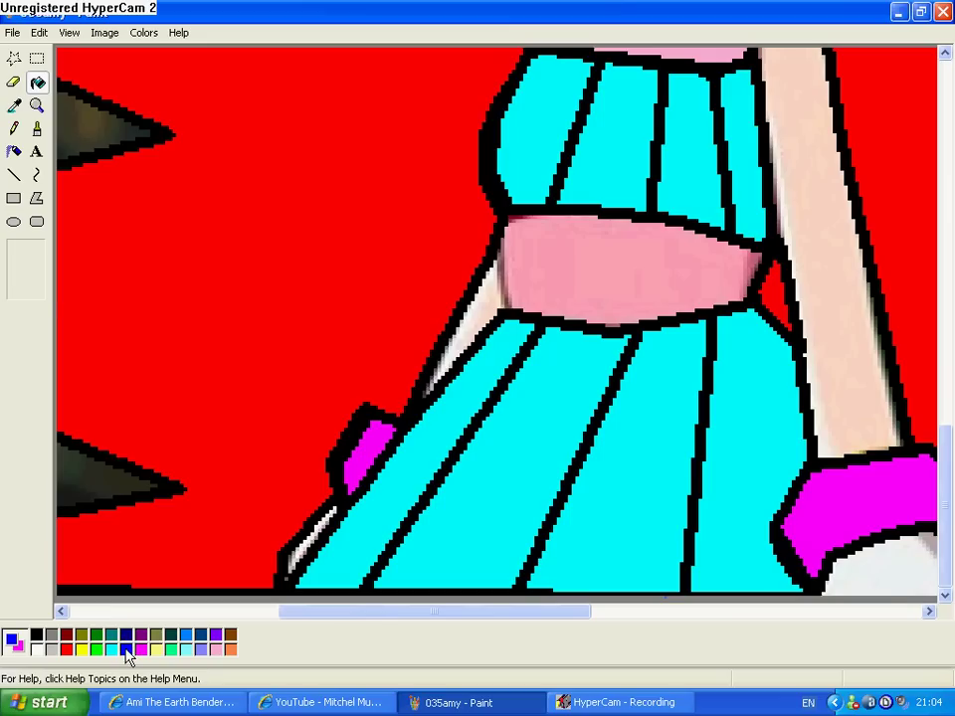
{"action": "left_click", "coordinate": [514, 438]}
{"action": "left_click", "coordinate": [714, 433]}
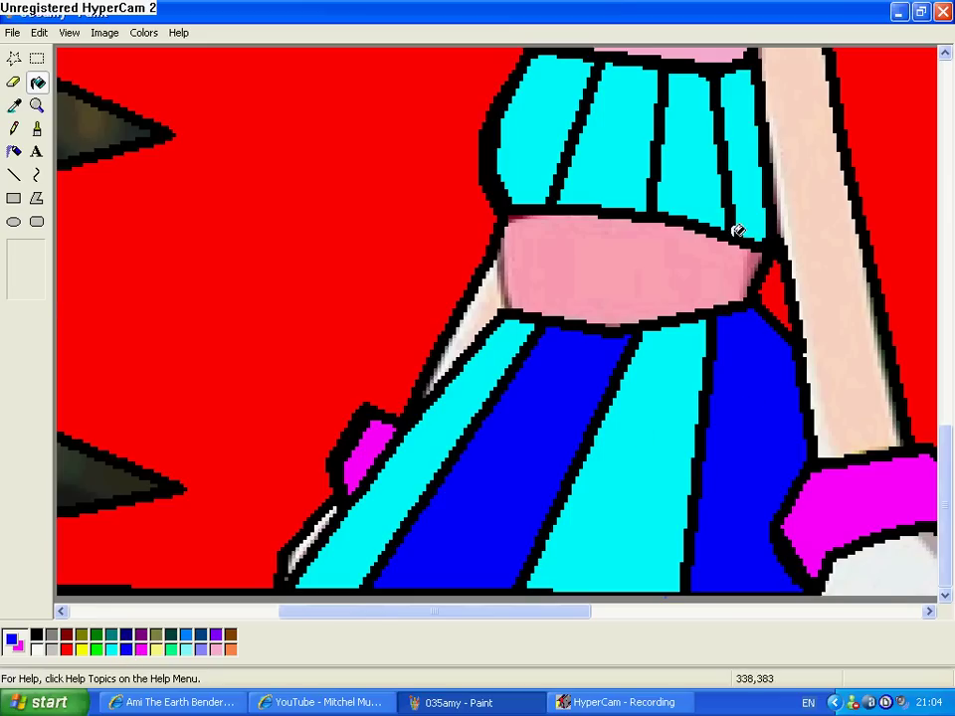
{"action": "left_click", "coordinate": [740, 123]}
{"action": "left_click", "coordinate": [628, 112]}
Place a text box of about 213 by 154 pixels in the upper-left corner of the whole image
{"action": "left_click", "coordinate": [36, 106]}
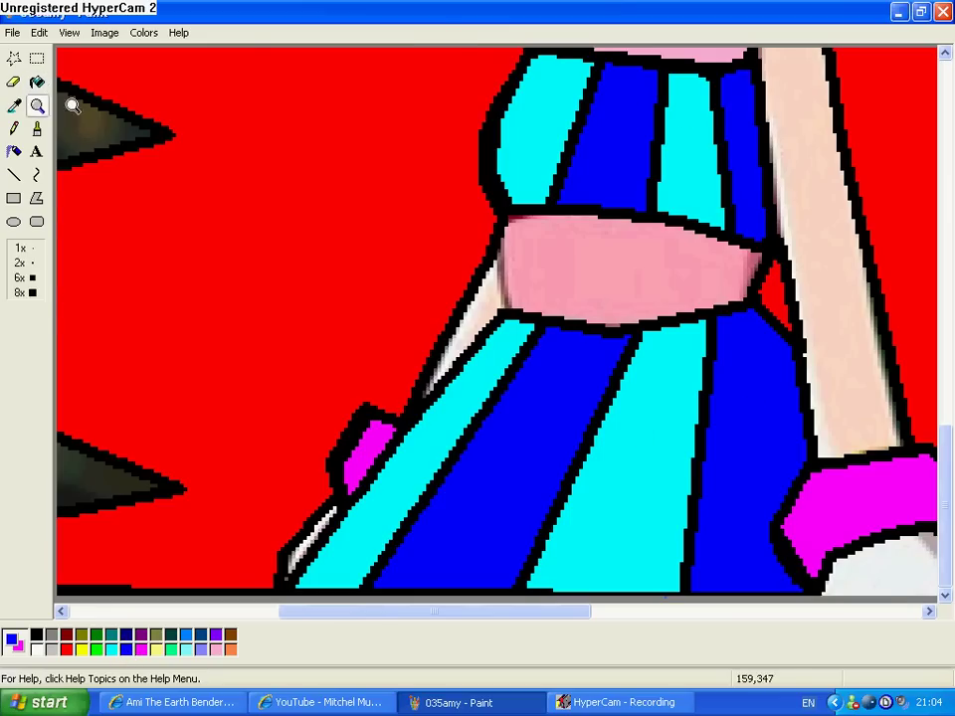
{"action": "left_click", "coordinate": [70, 100]}
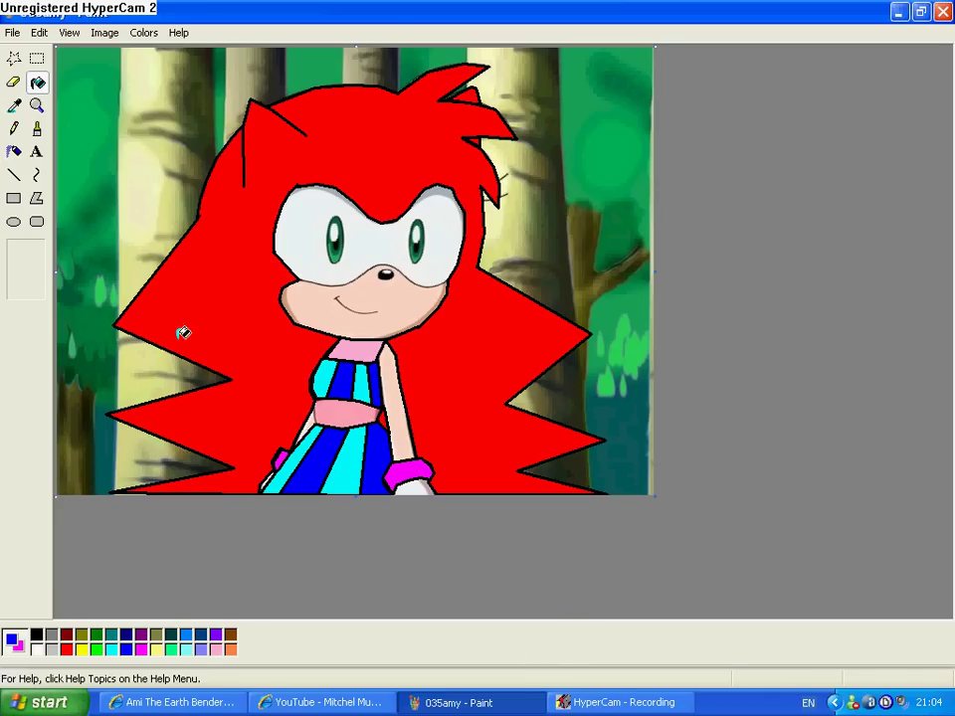
{"action": "left_click", "coordinate": [36, 151]}
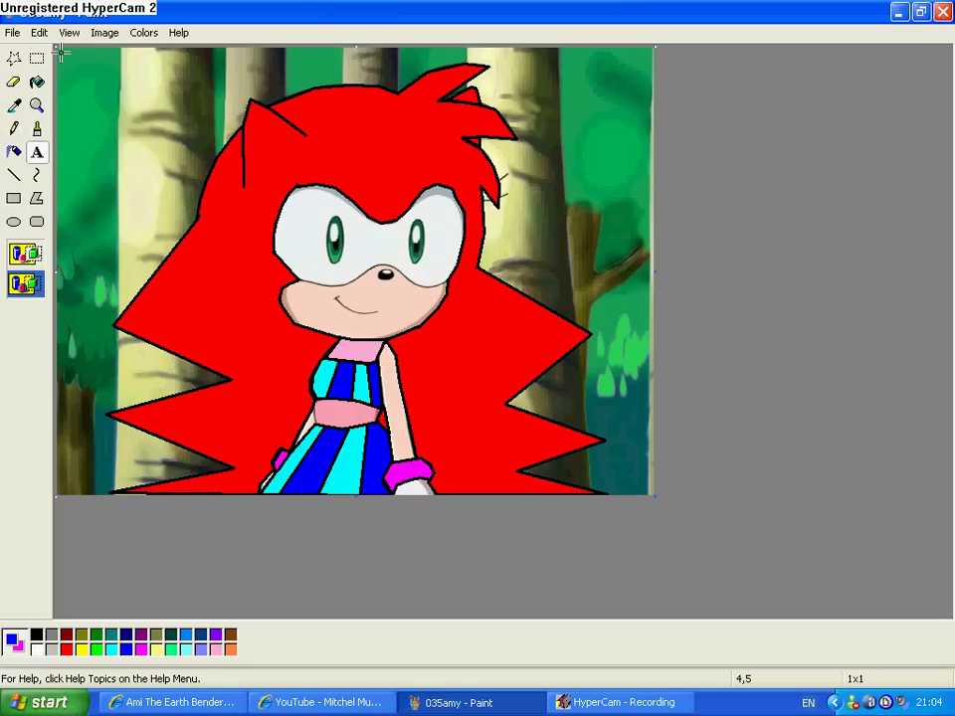
{"action": "left_click_drag", "start_coordinate": [59, 51], "coordinate": [258, 195]}
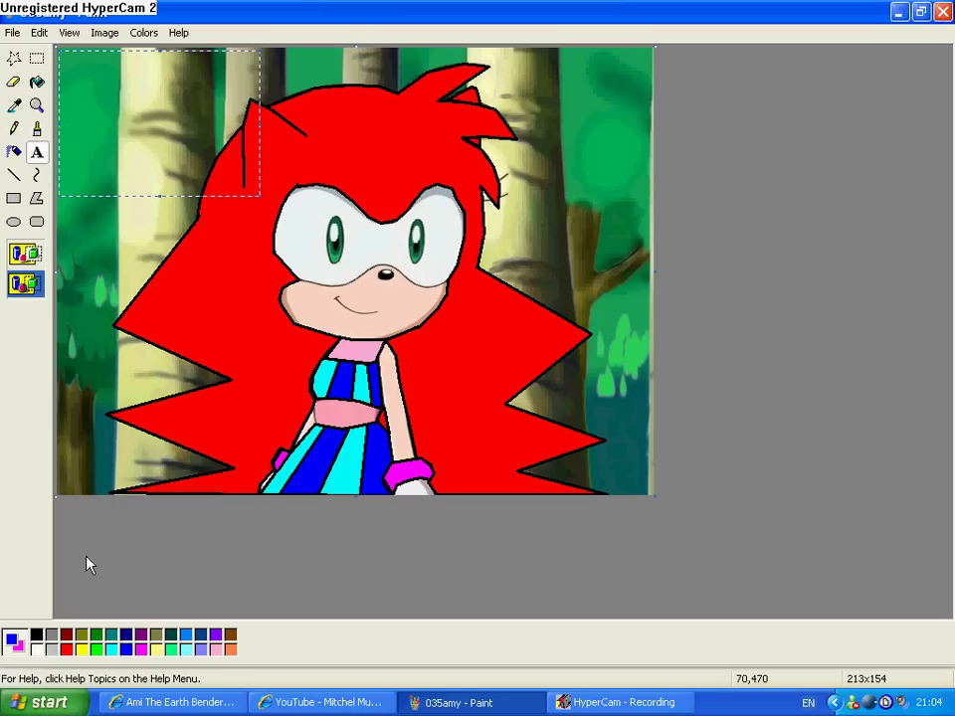
Write the title "AMI THE HEDGEHOG!" in black in the text box and start a new line beneath it
{"action": "type", "text": "Am"}
{"action": "key", "text": "BackSpace"}
{"action": "type", "text": "MI"}
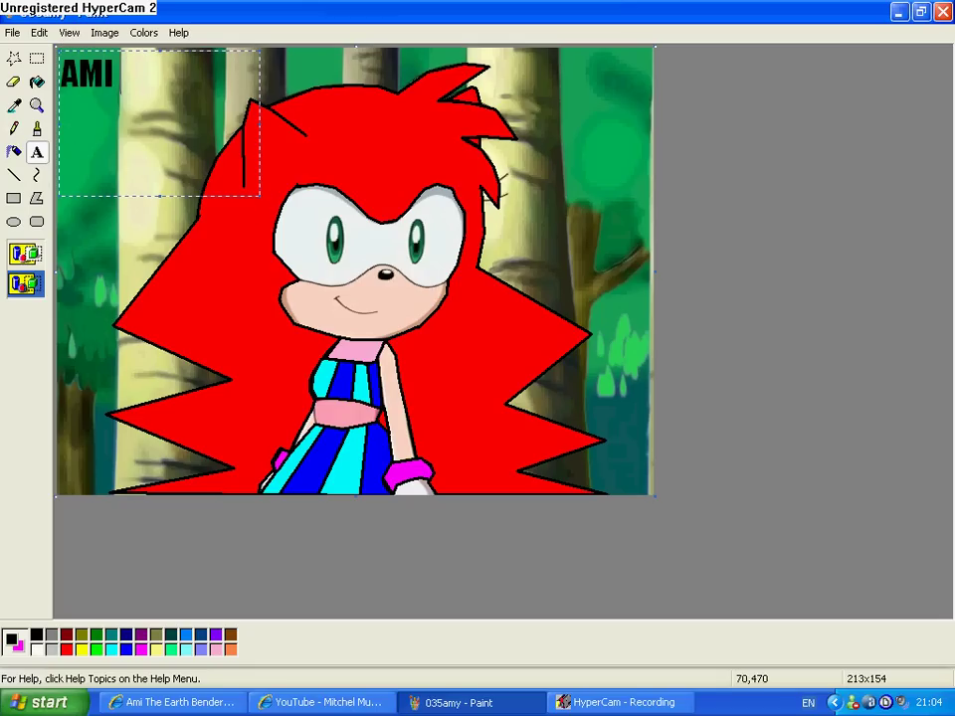
{"action": "type", "text": " THE HEDGEHIG"}
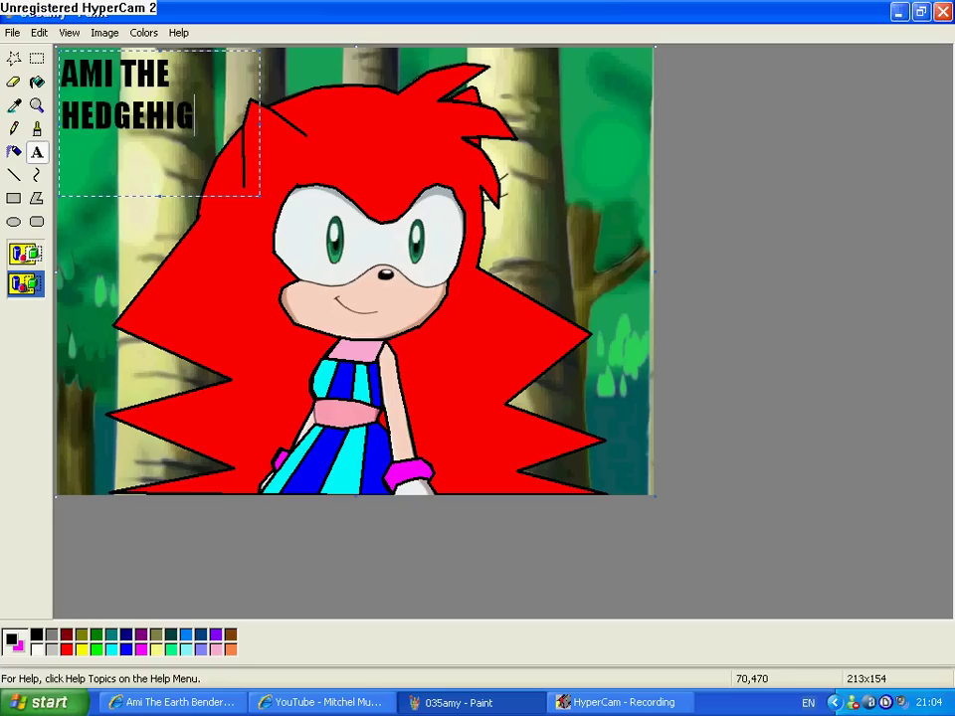
{"action": "key", "text": "BackSpace"}
{"action": "key", "text": "BackSpace"}
{"action": "type", "text": "OG"}
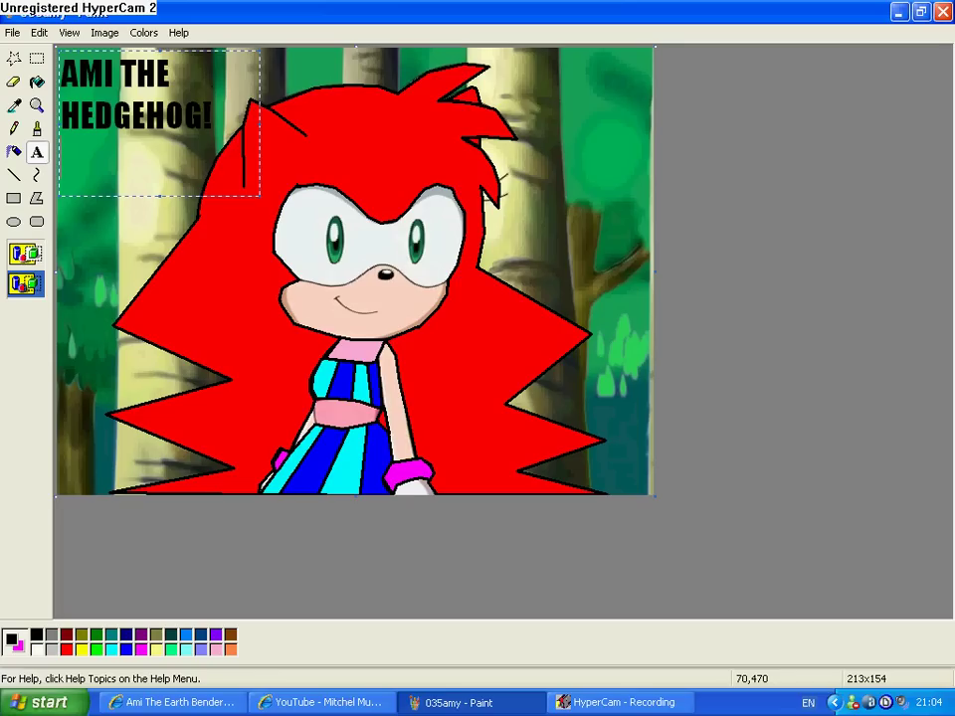
{"action": "type", "text": "!"}
{"action": "key", "text": "Return"}
{"action": "right_click", "coordinate": [37, 648]}
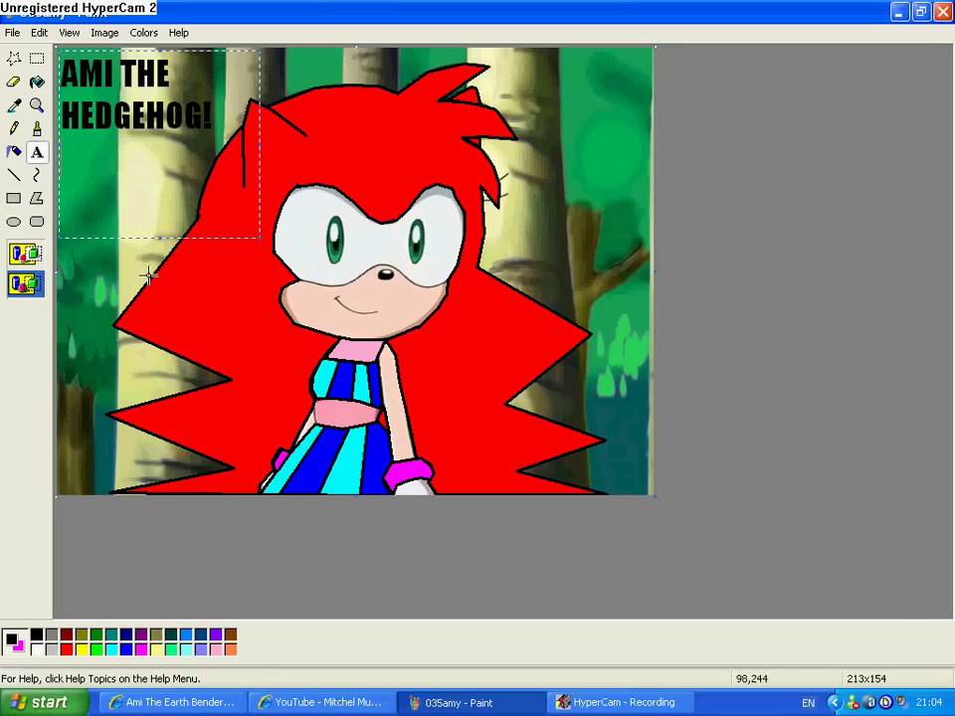